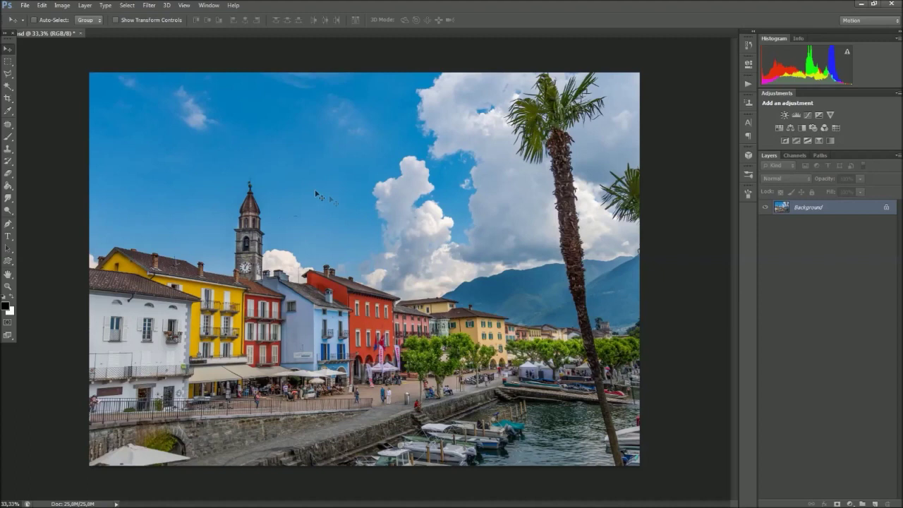
Load the Brush.abr brushes in the Preset Manager.
{"action": "left_click", "coordinate": [41, 5]}
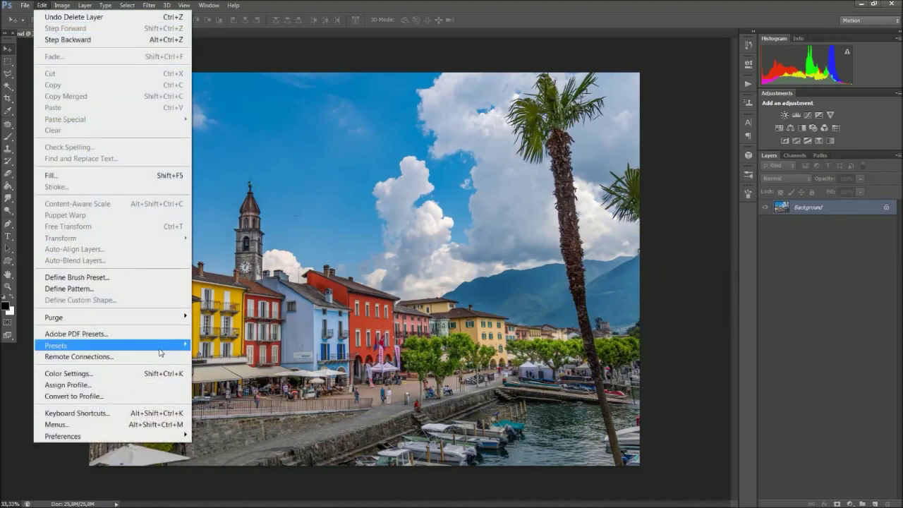
{"action": "mouse_move", "coordinate": [85, 345]}
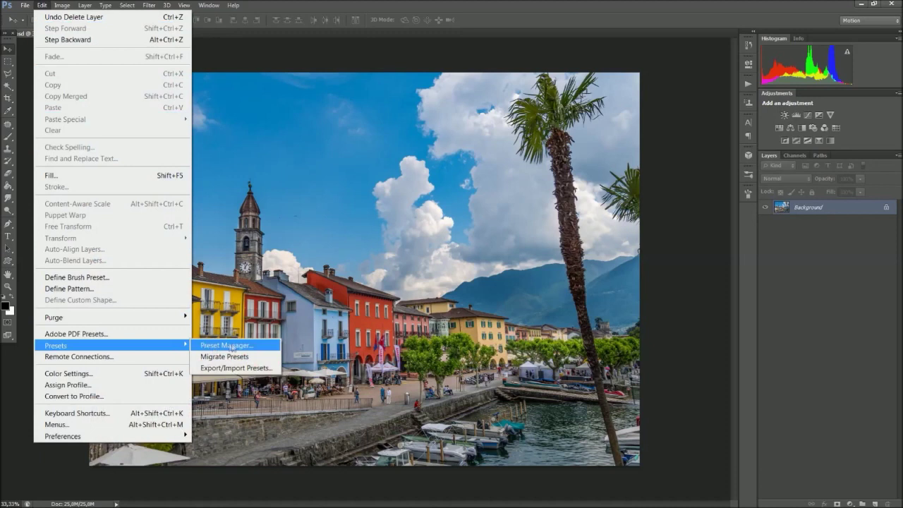
{"action": "left_click", "coordinate": [268, 348]}
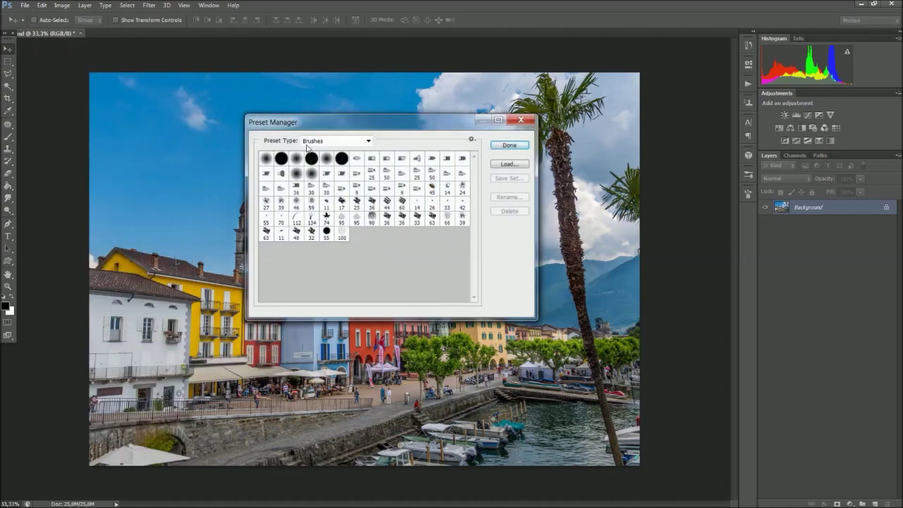
{"action": "left_click", "coordinate": [508, 165]}
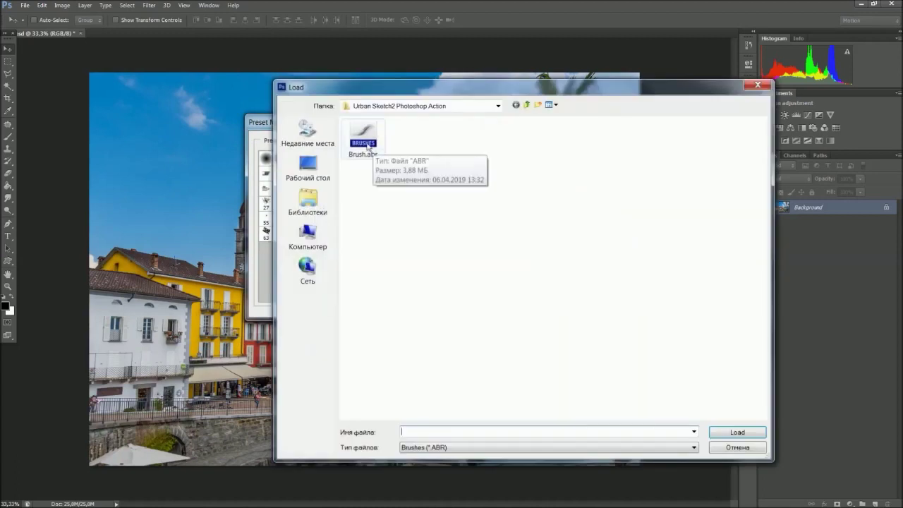
{"action": "left_click", "coordinate": [370, 146]}
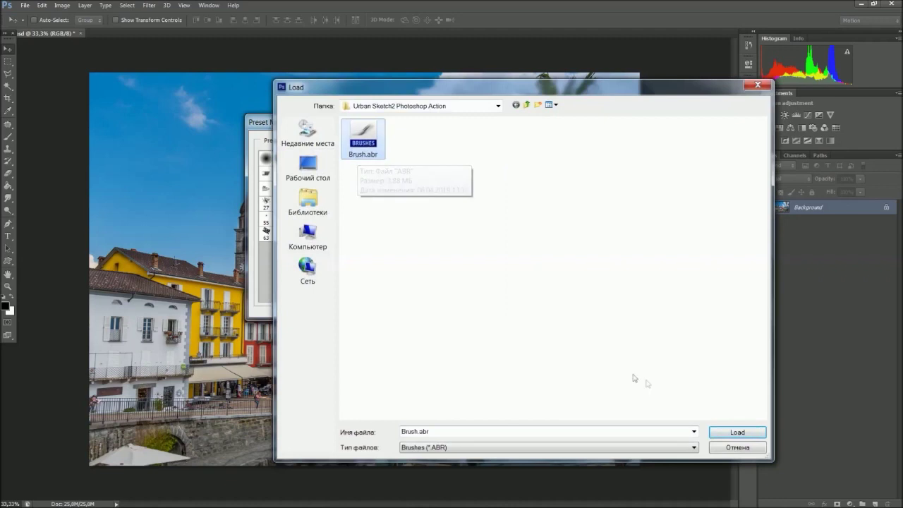
{"action": "left_click", "coordinate": [718, 429]}
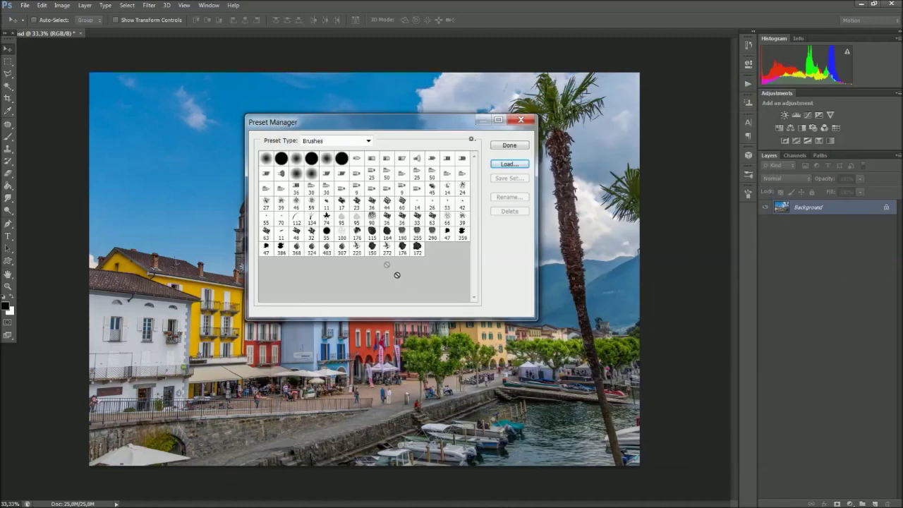
Load Pattern.pat into the pattern presets and close the Preset Manager.
{"action": "left_click", "coordinate": [368, 141]}
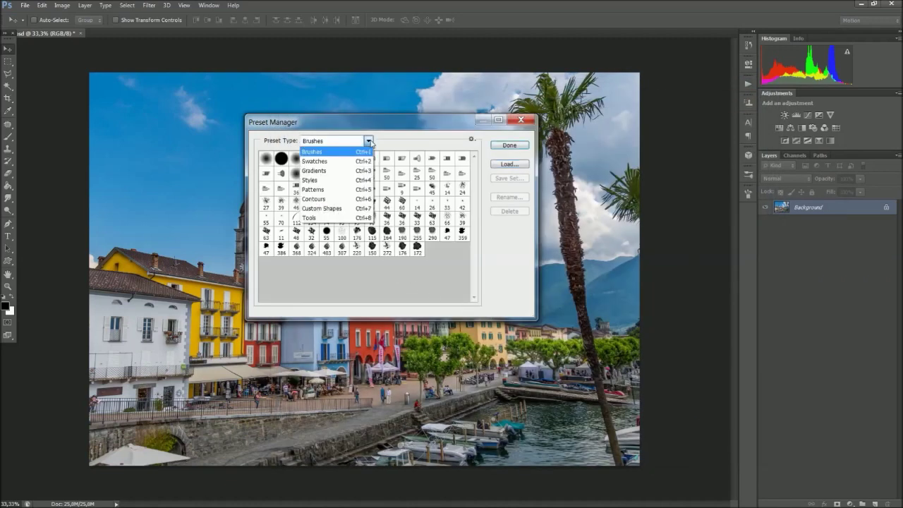
{"action": "left_click", "coordinate": [333, 190]}
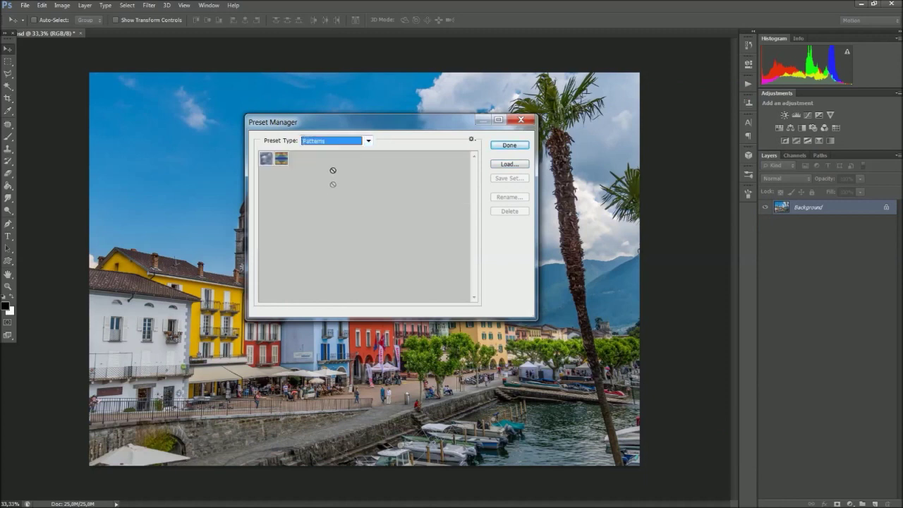
{"action": "left_click", "coordinate": [506, 165]}
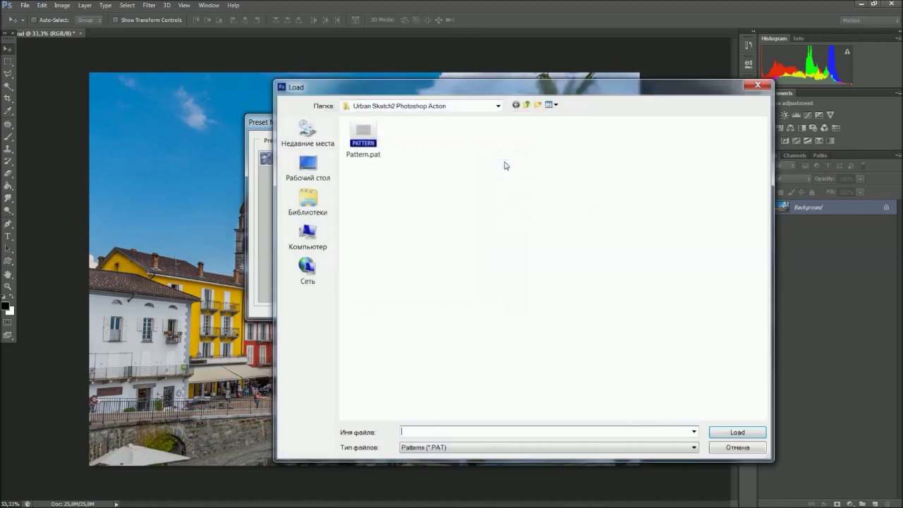
{"action": "left_click", "coordinate": [367, 144]}
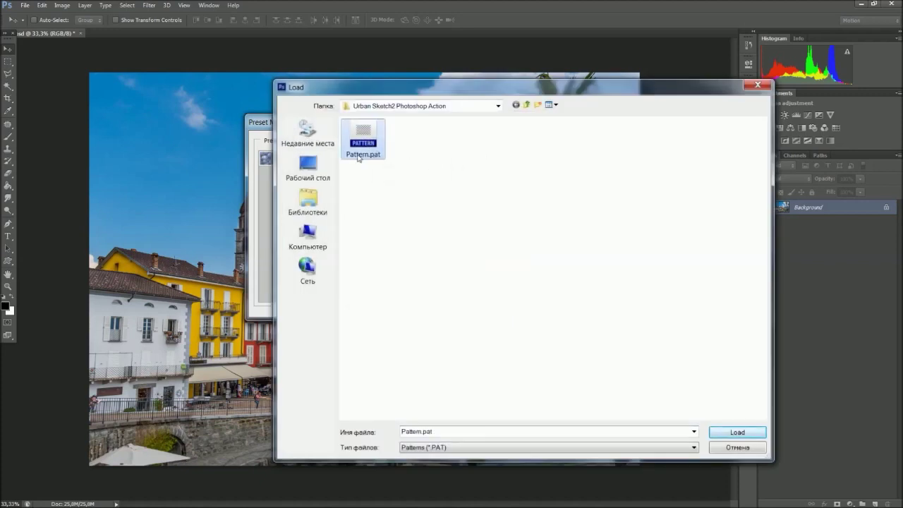
{"action": "left_click", "coordinate": [716, 432]}
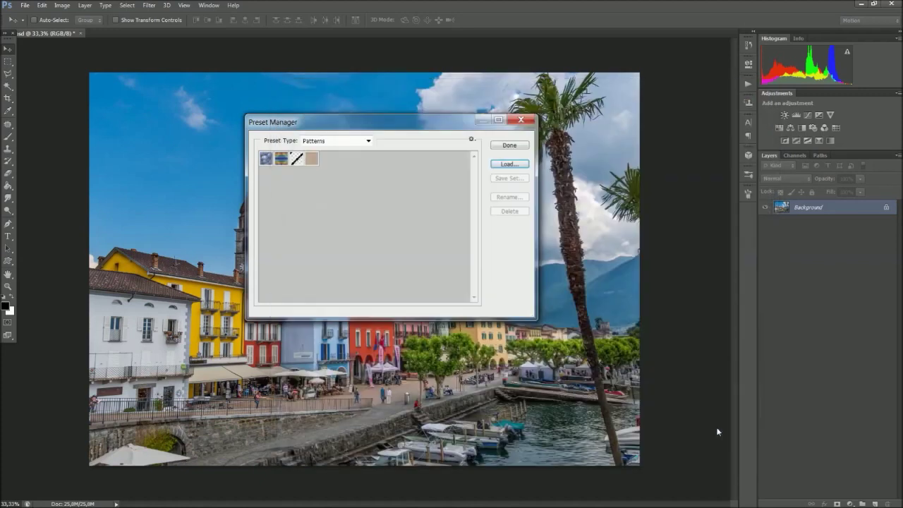
{"action": "left_click", "coordinate": [506, 145]}
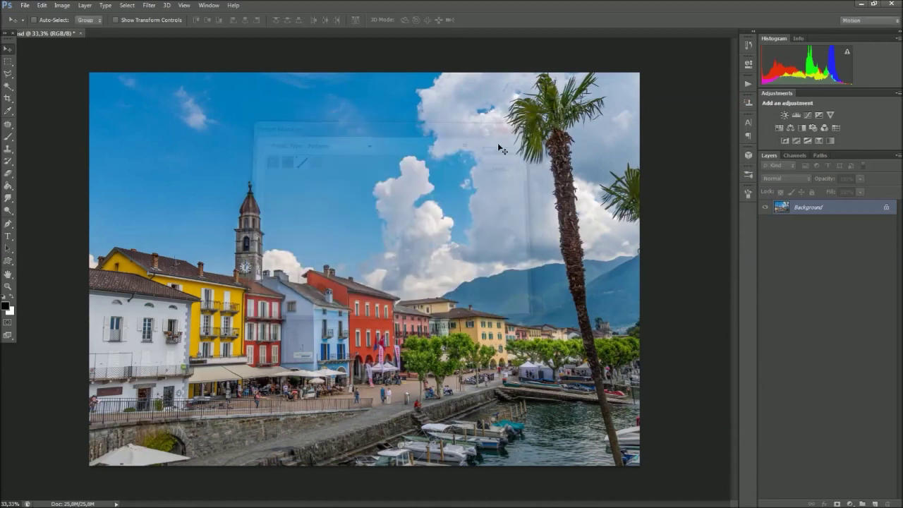
Leave the image colour mode unchanged and show the Actions panel.
{"action": "left_click", "coordinate": [62, 6]}
{"action": "mouse_move", "coordinate": [71, 17]}
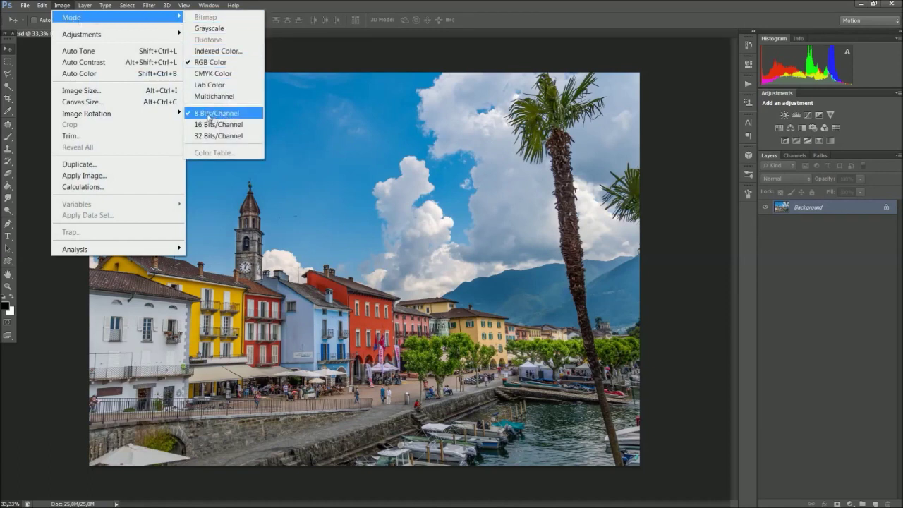
{"action": "left_click", "coordinate": [288, 8]}
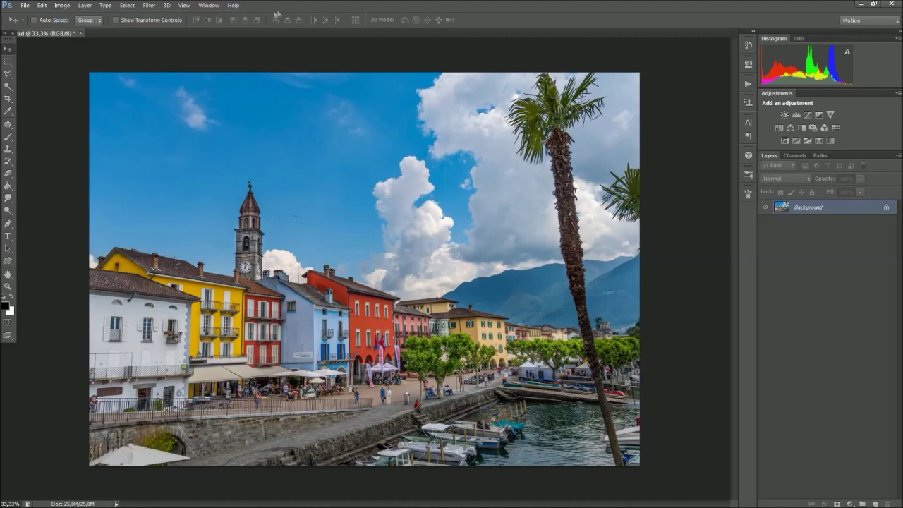
{"action": "left_click", "coordinate": [208, 8]}
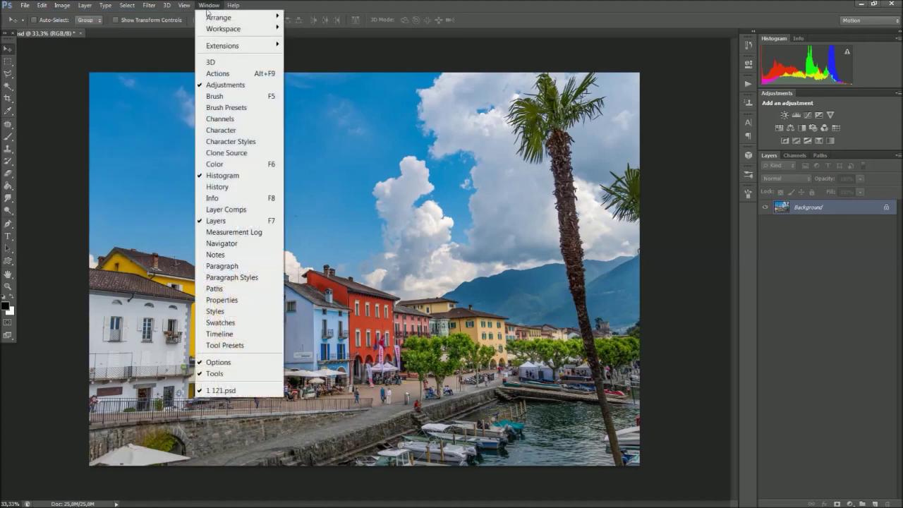
{"action": "left_click", "coordinate": [237, 74]}
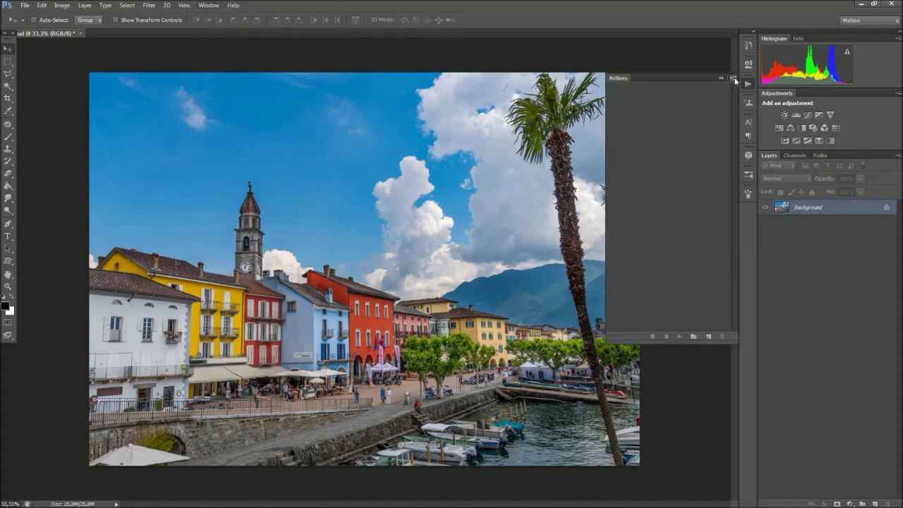
Load Urban Sketch2 Photoshop Action.atn and select its PLAY action.
{"action": "left_click", "coordinate": [733, 79]}
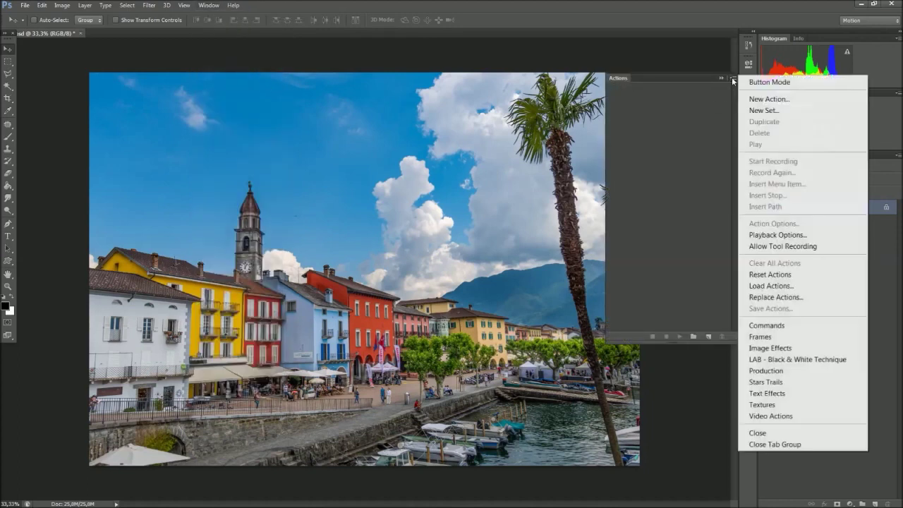
{"action": "left_click", "coordinate": [756, 286]}
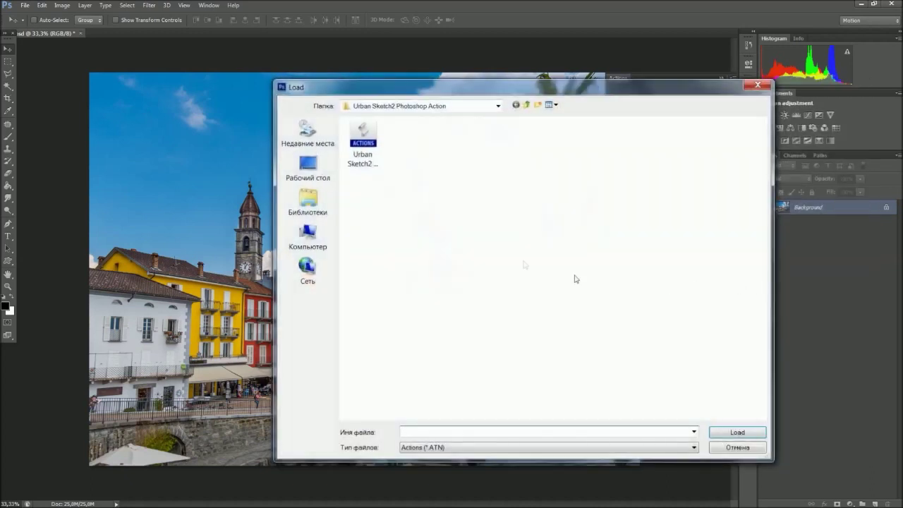
{"action": "left_click", "coordinate": [369, 166]}
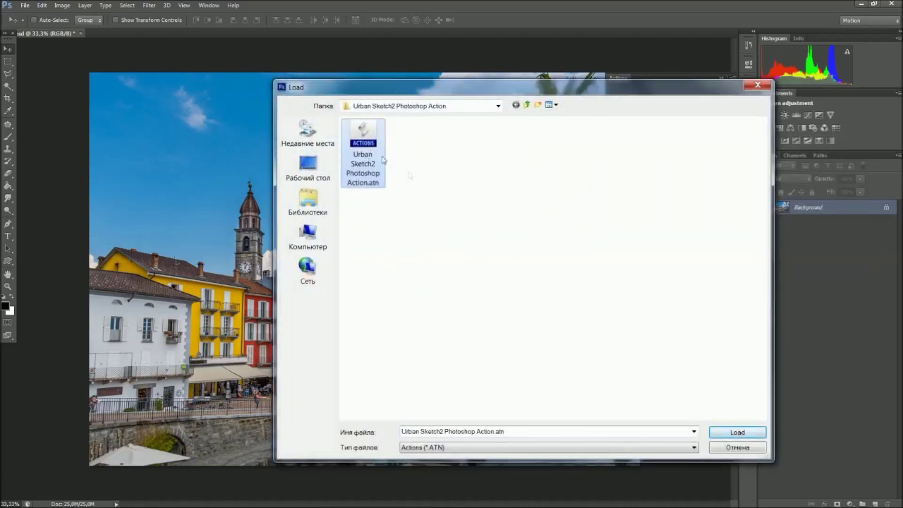
{"action": "left_click", "coordinate": [723, 432]}
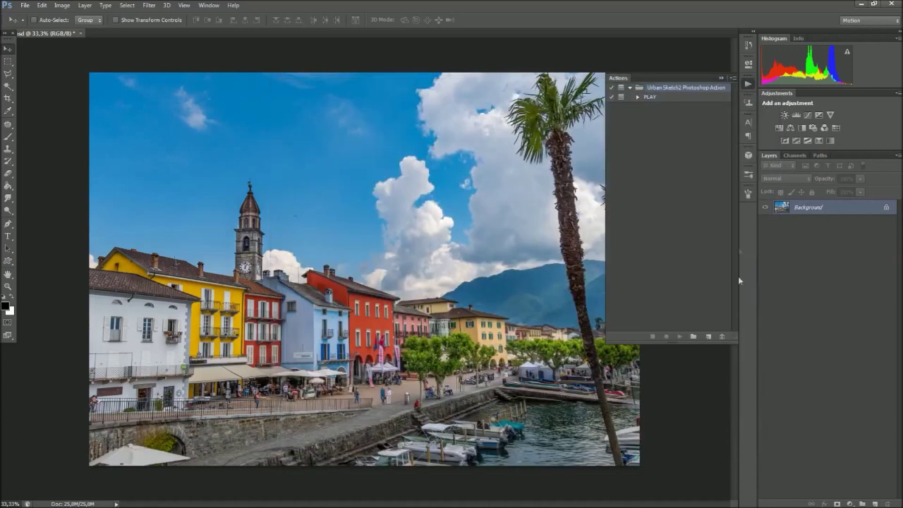
{"action": "left_click", "coordinate": [663, 97]}
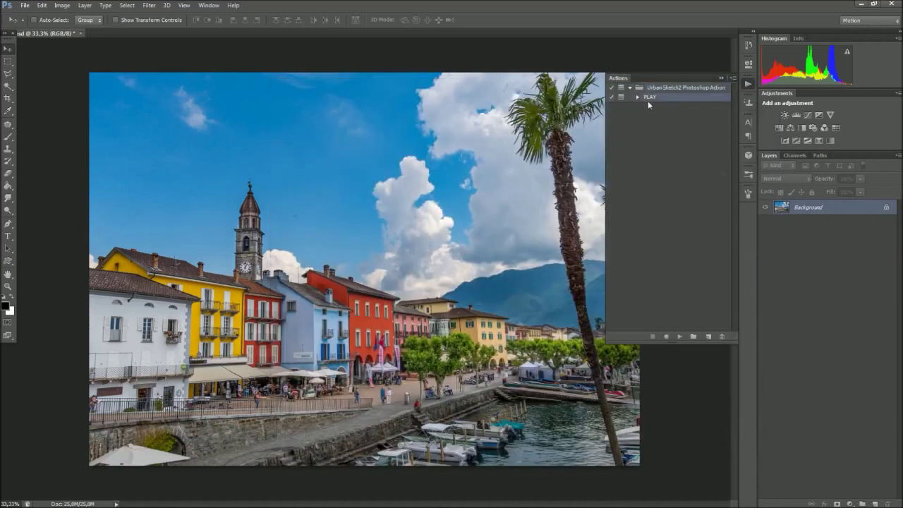
Review the Layers panel options and accept them unchanged.
{"action": "left_click", "coordinate": [897, 156]}
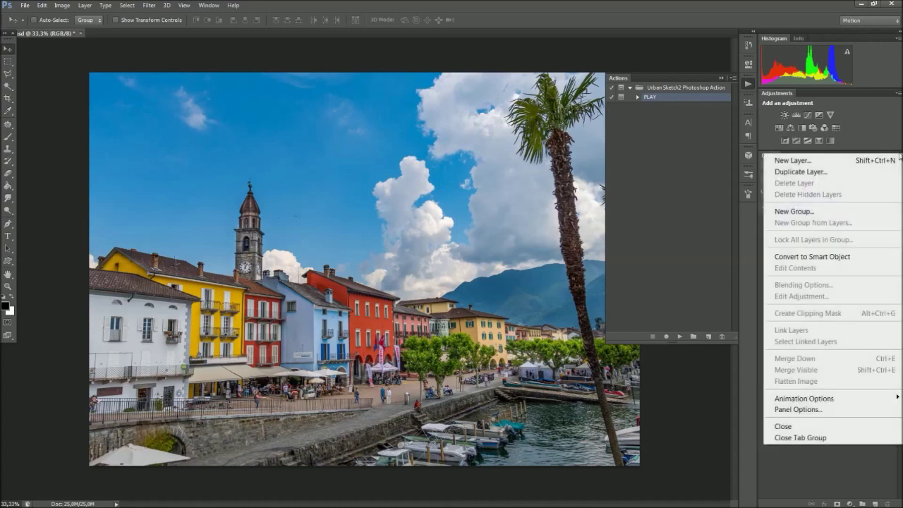
{"action": "left_click", "coordinate": [832, 410]}
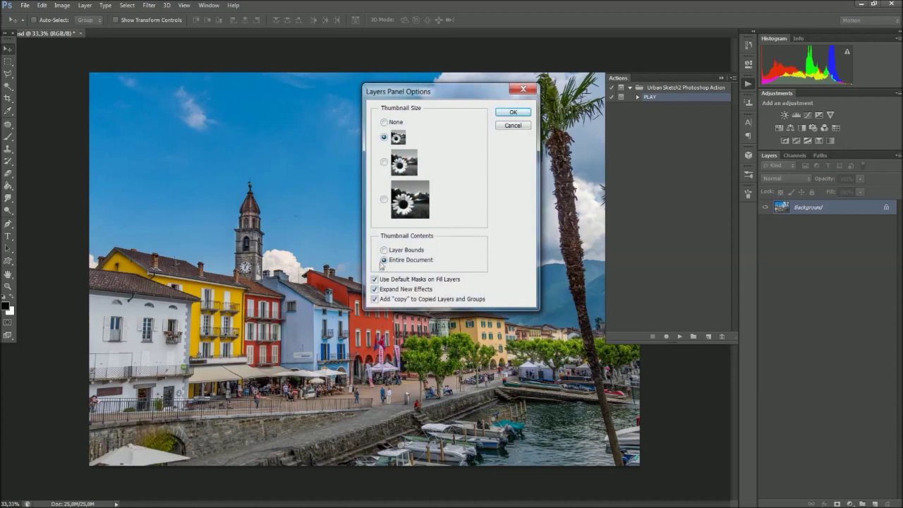
{"action": "left_click", "coordinate": [510, 114]}
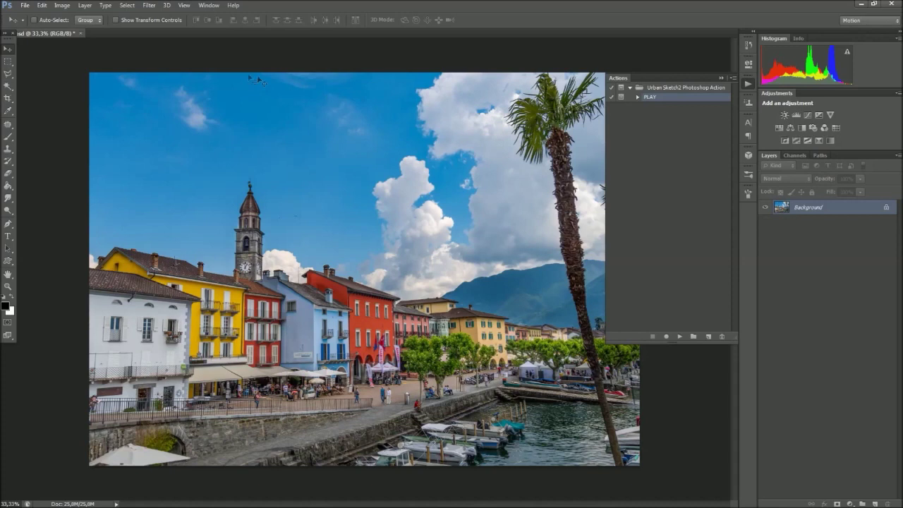
Create a new layer named 'brush' above the Background.
{"action": "left_click", "coordinate": [85, 6]}
{"action": "mouse_move", "coordinate": [99, 17]}
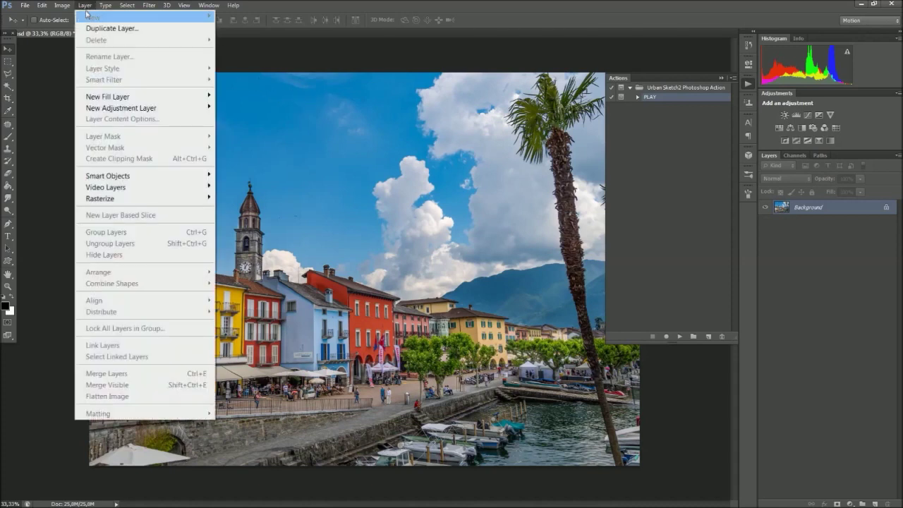
{"action": "left_click", "coordinate": [233, 17]}
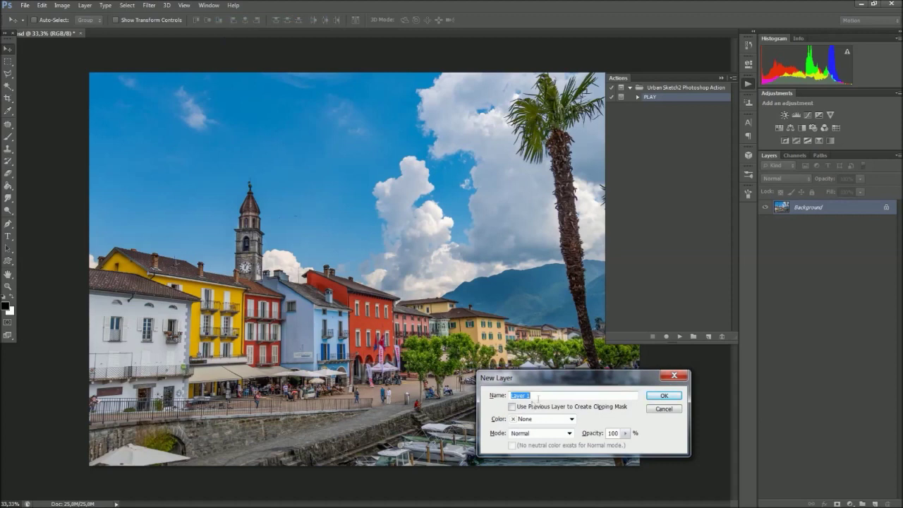
{"action": "left_click_drag", "start_coordinate": [556, 384], "coordinate": [456, 285]}
{"action": "type", "text": "brush"}
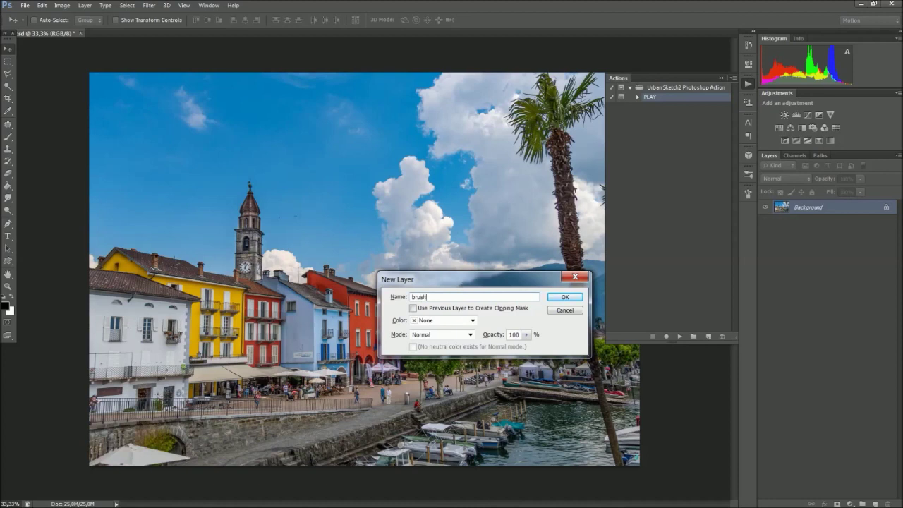
{"action": "left_click", "coordinate": [562, 297]}
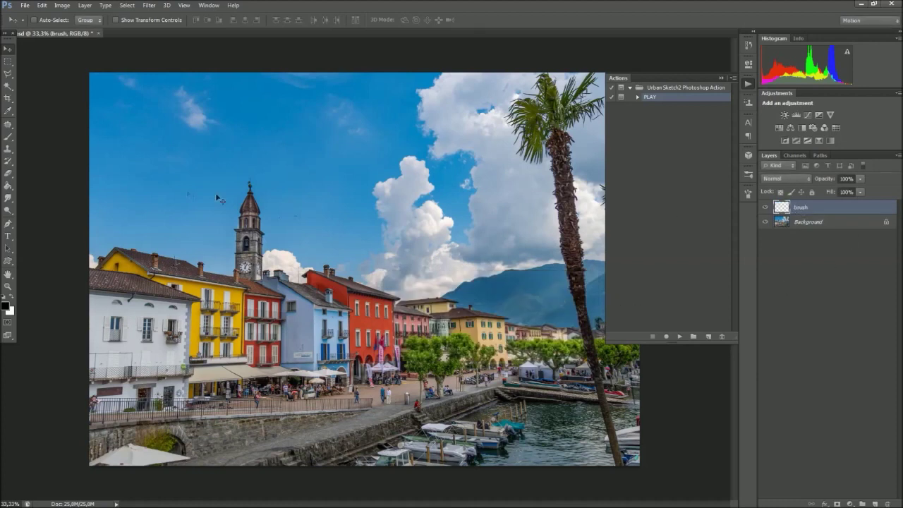
Choose the Brush tool with pure red as the foreground colour.
{"action": "left_click", "coordinate": [9, 137]}
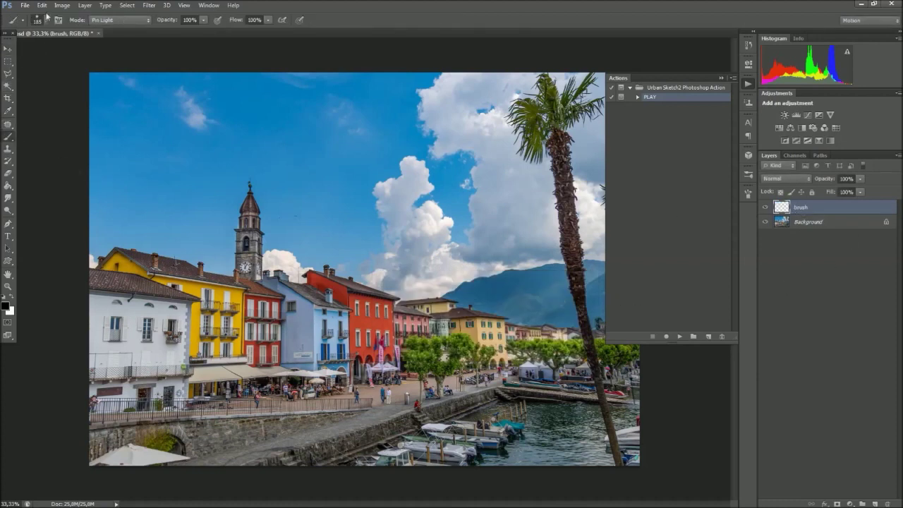
{"action": "left_click", "coordinate": [45, 20]}
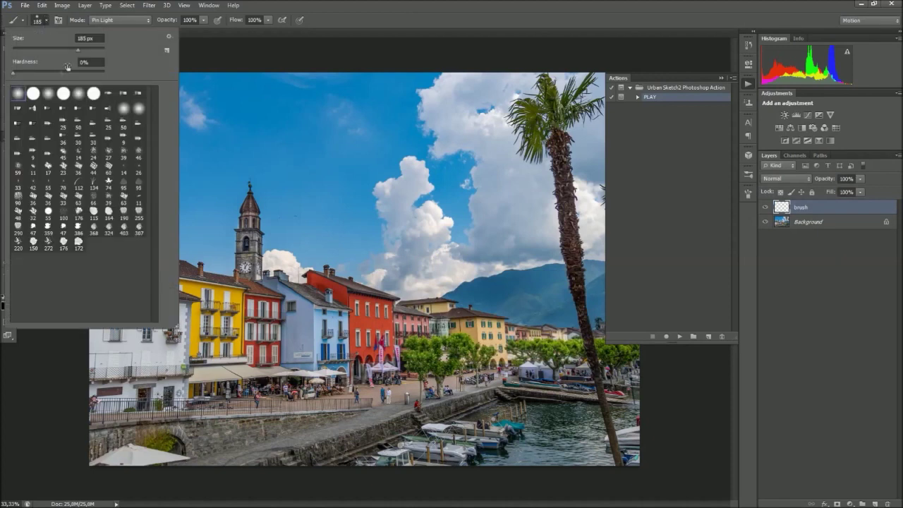
{"action": "key", "text": "Return"}
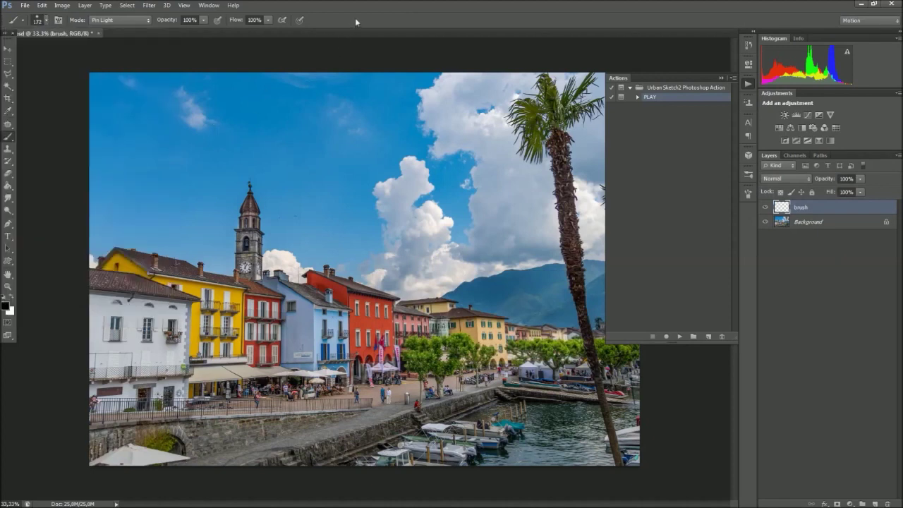
{"action": "left_click", "coordinate": [4, 302]}
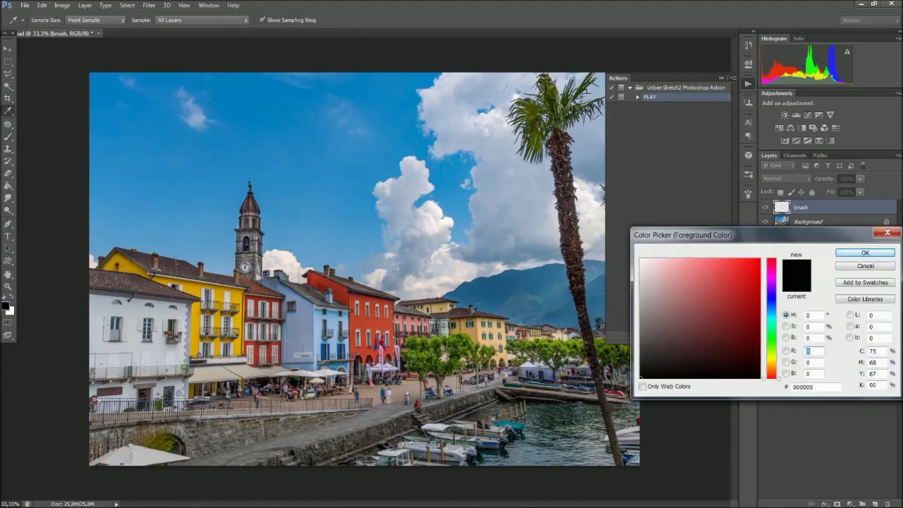
{"action": "left_click_drag", "start_coordinate": [703, 234], "coordinate": [548, 266]}
{"action": "left_click", "coordinate": [604, 290]}
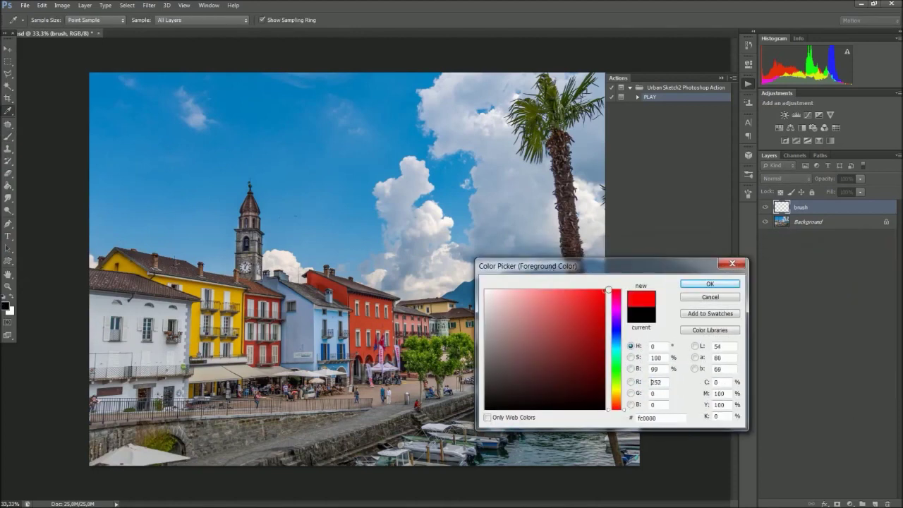
{"action": "left_click", "coordinate": [702, 285]}
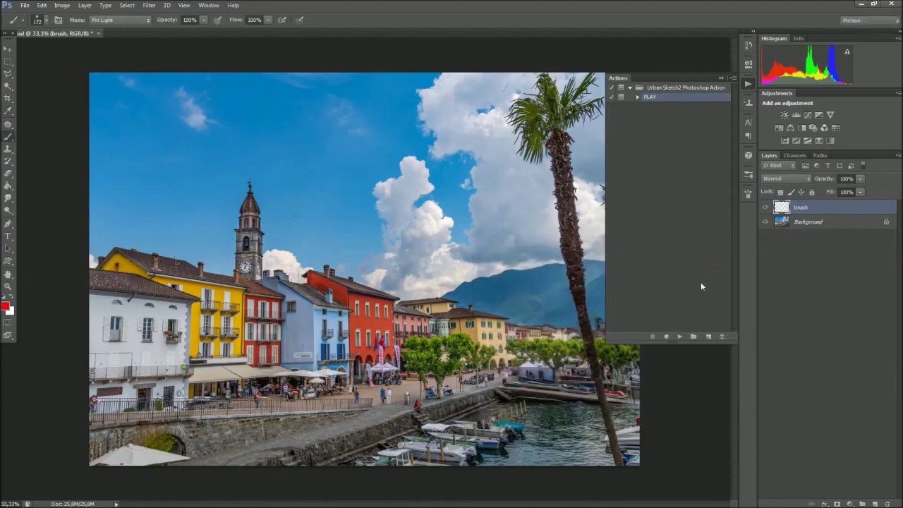
Paint red over the waterfront buildings on the brush layer, keeping it selected.
{"action": "left_click", "coordinate": [158, 326]}
{"action": "left_click_drag", "start_coordinate": [158, 327], "coordinate": [193, 310]}
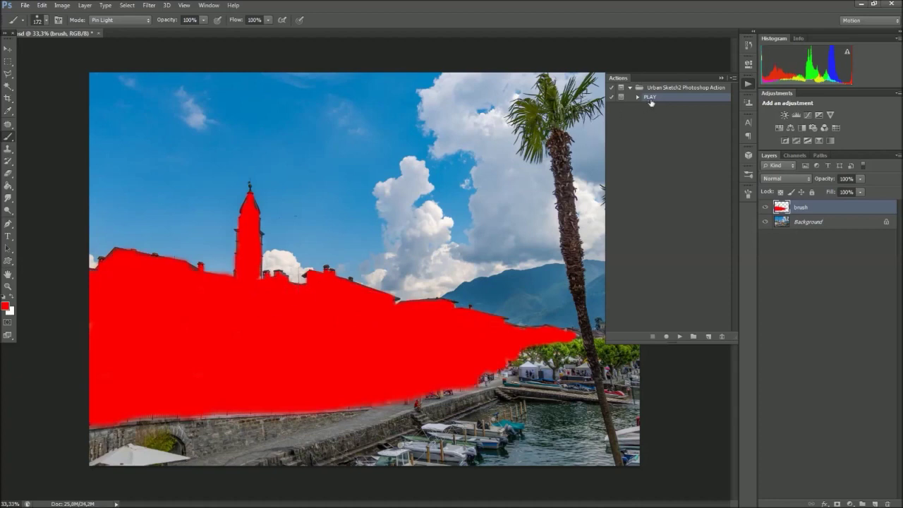
{"action": "left_click", "coordinate": [813, 223]}
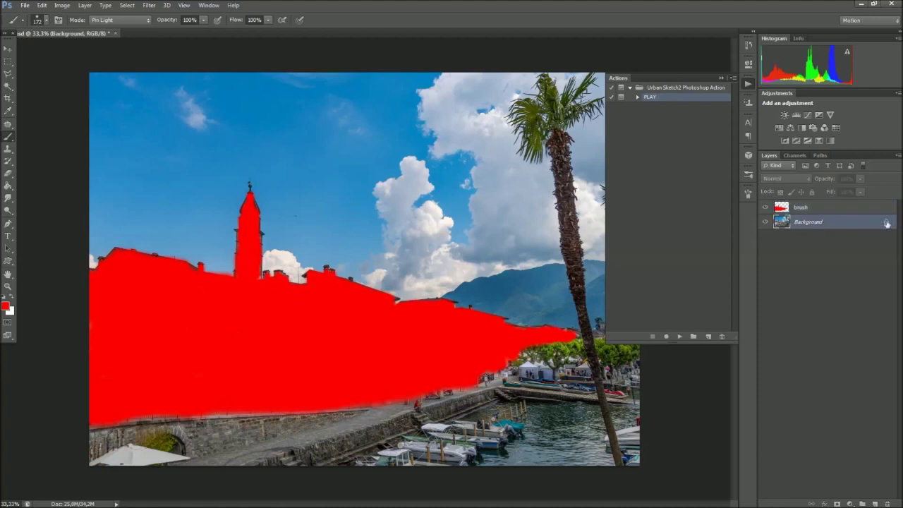
{"action": "left_click", "coordinate": [820, 210]}
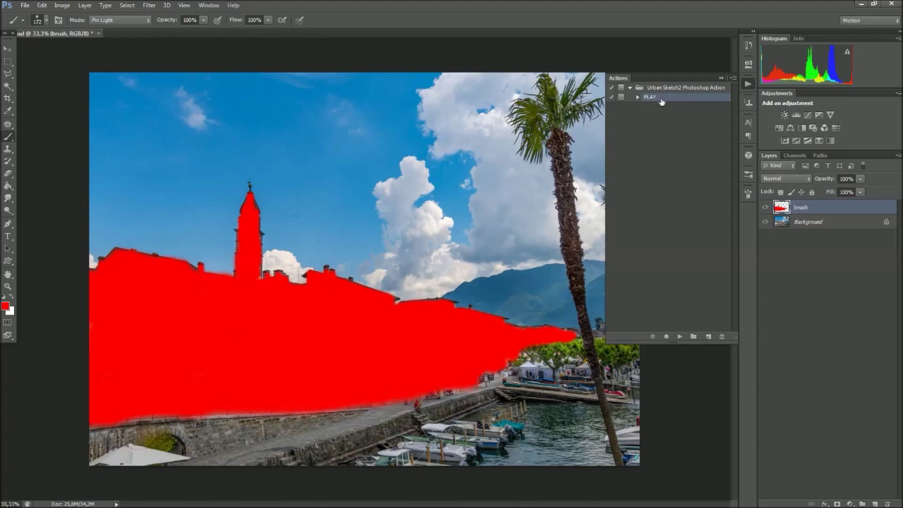
Play the Urban Sketch2 action, with the Levels white input set to about 151.
{"action": "left_click", "coordinate": [679, 337]}
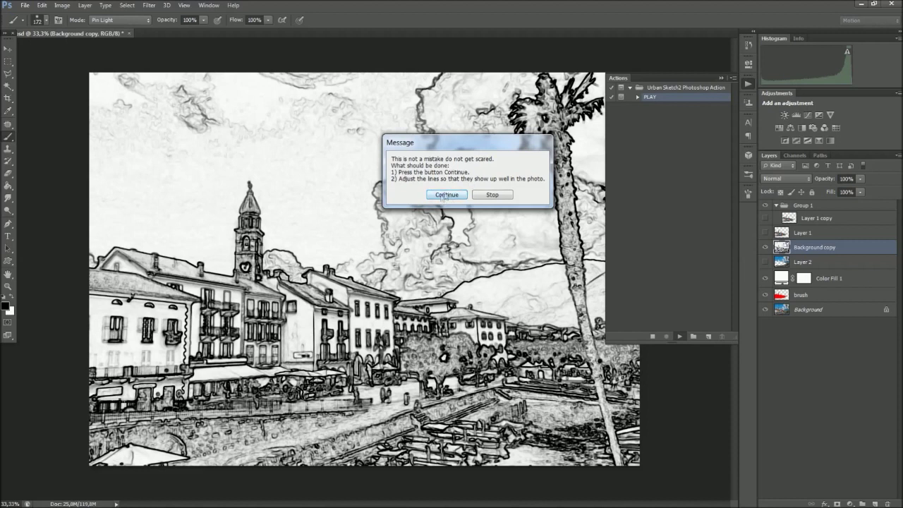
{"action": "left_click", "coordinate": [446, 196]}
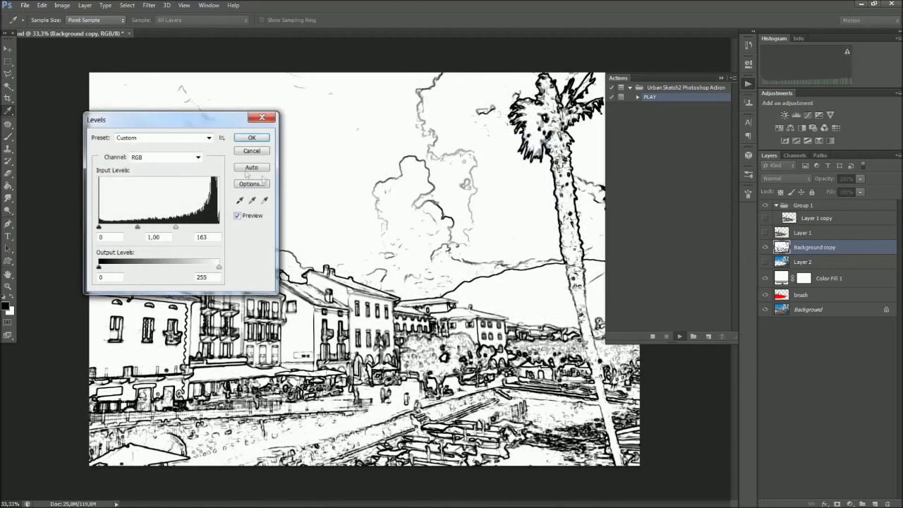
{"action": "left_click_drag", "start_coordinate": [214, 121], "coordinate": [473, 95]}
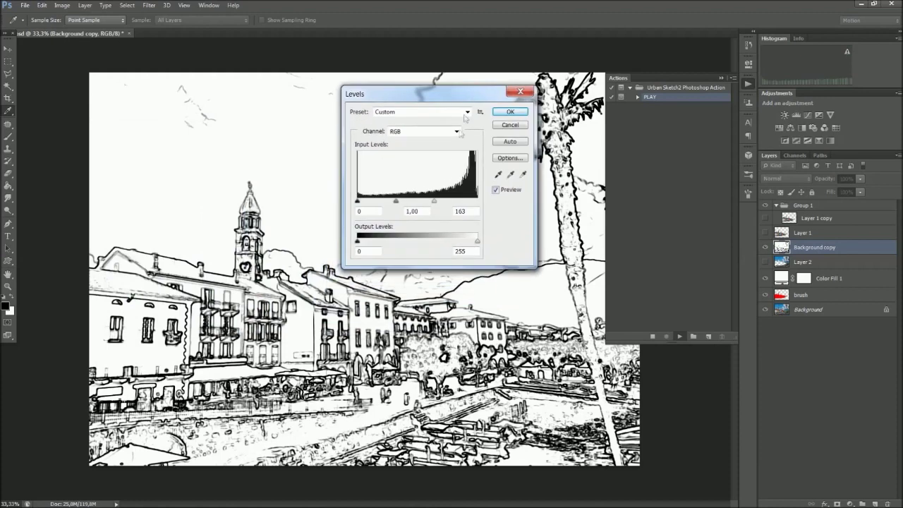
{"action": "left_click_drag", "start_coordinate": [433, 202], "coordinate": [429, 203]}
{"action": "left_click_drag", "start_coordinate": [434, 204], "coordinate": [421, 203]}
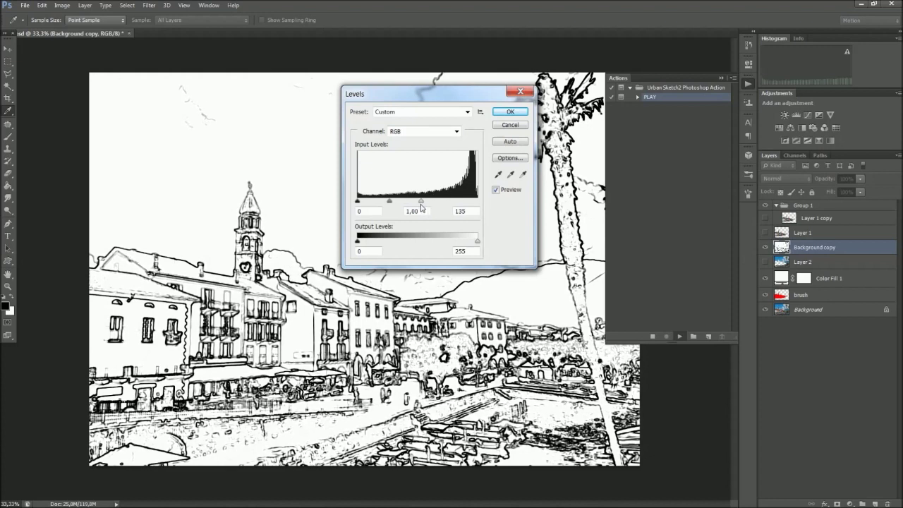
{"action": "left_click", "coordinate": [505, 113]}
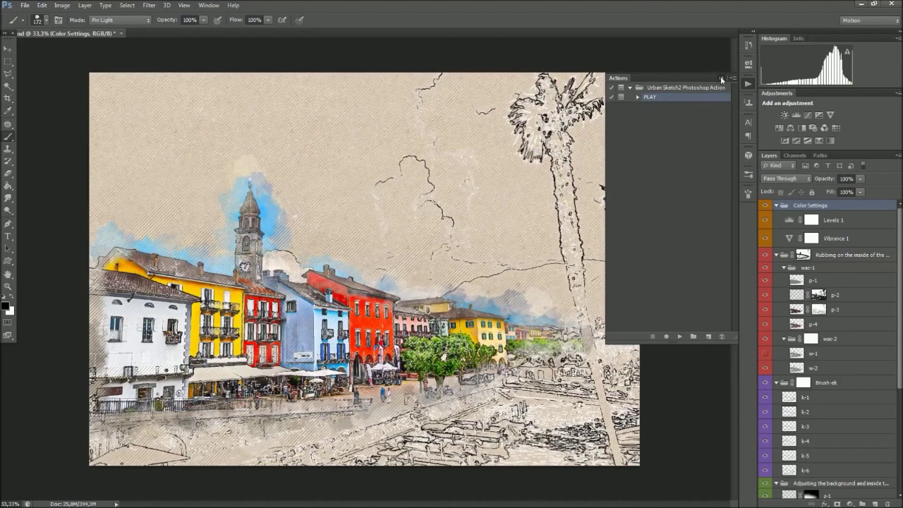
Collapse the action's layer groups, then expand only the Color Settings group.
{"action": "left_click", "coordinate": [720, 79]}
{"action": "left_click", "coordinate": [776, 205]}
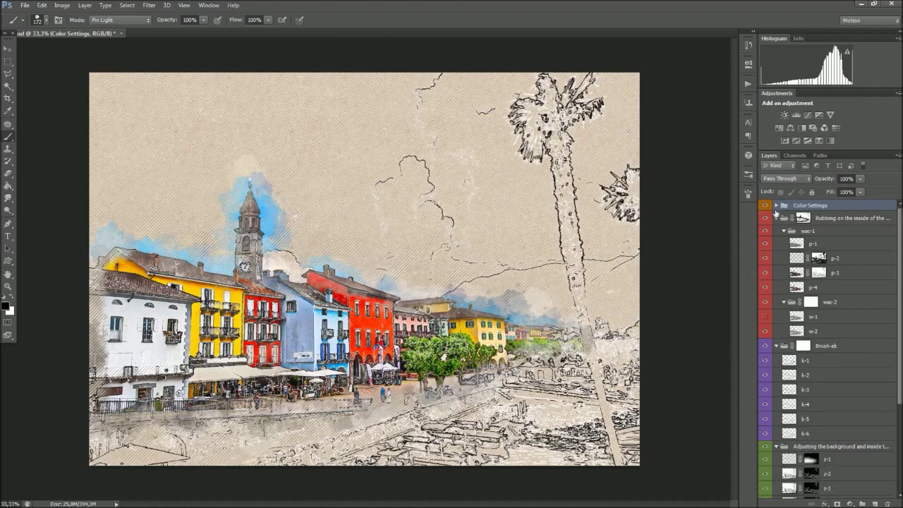
{"action": "left_click", "coordinate": [775, 218]}
{"action": "left_click", "coordinate": [776, 232]}
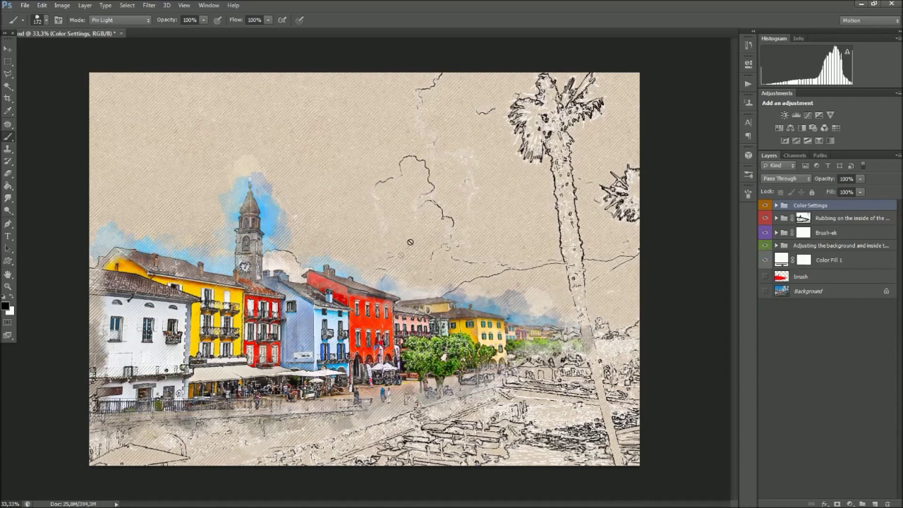
{"action": "left_click", "coordinate": [9, 49]}
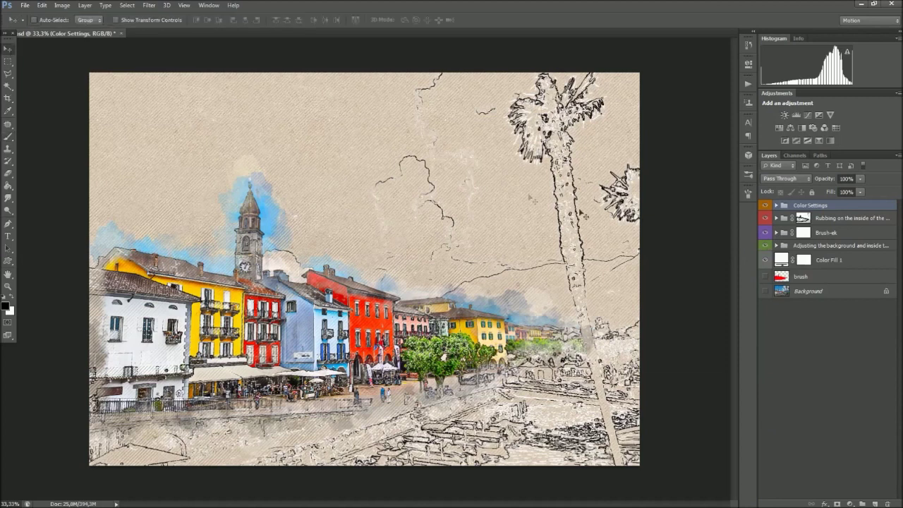
{"action": "left_click", "coordinate": [776, 205]}
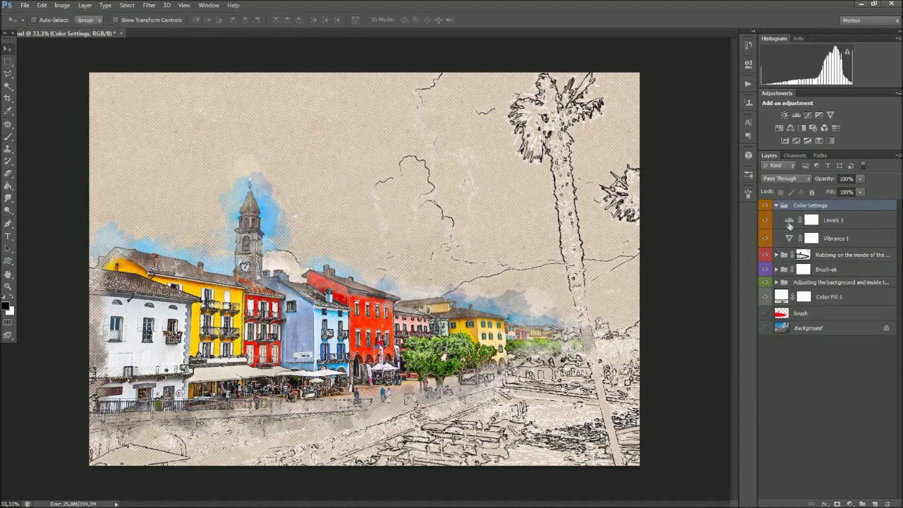
Set Levels 1 highlights to 219 and Vibrance 1 to vibrance -33, saturation +63.
{"action": "double_click", "coordinate": [790, 221]}
{"action": "left_click_drag", "start_coordinate": [718, 159], "coordinate": [711, 160]}
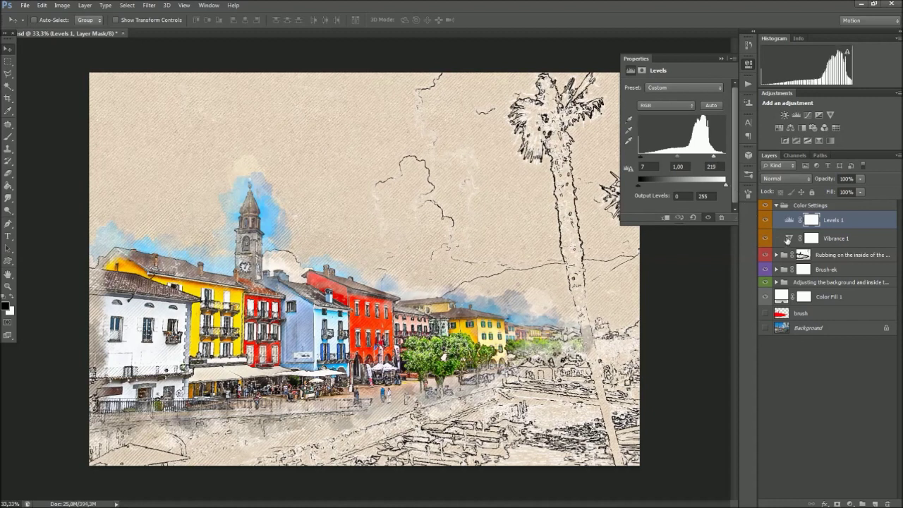
{"action": "left_click", "coordinate": [788, 240]}
{"action": "left_click_drag", "start_coordinate": [723, 124], "coordinate": [709, 124]}
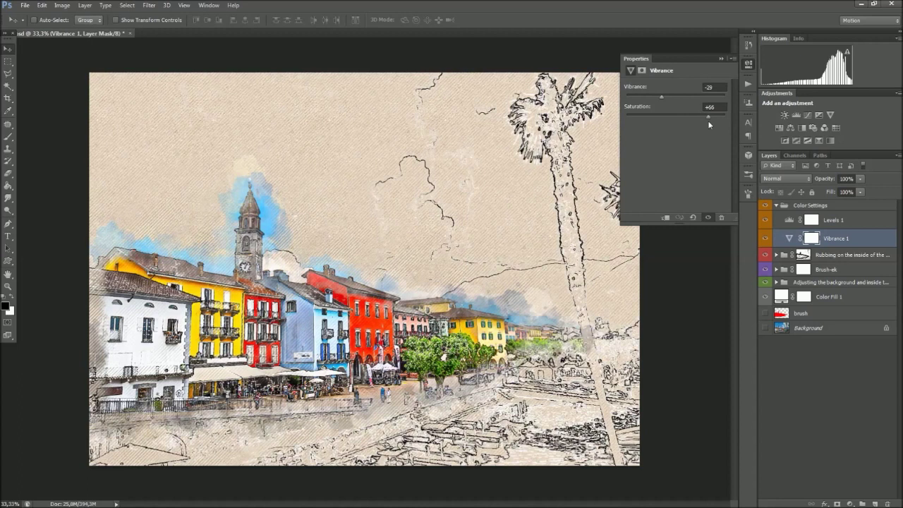
{"action": "mouse_move", "coordinate": [663, 96]}
{"action": "left_mouse_down"}
{"action": "mouse_move", "coordinate": [675, 98]}
{"action": "mouse_move", "coordinate": [649, 101]}
{"action": "left_mouse_up"}
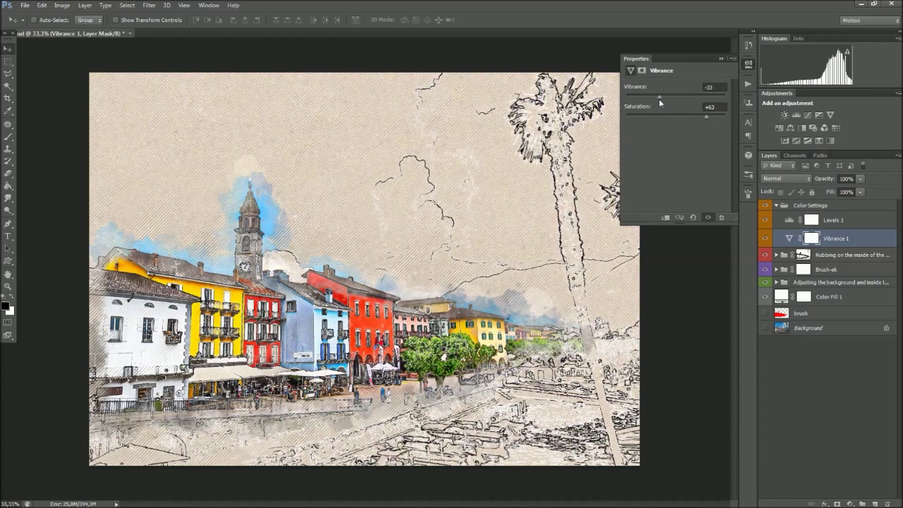
{"action": "left_click", "coordinate": [806, 206]}
Expand the Rubbing on the inside of the object group and lower p-1's opacity.
{"action": "left_click", "coordinate": [776, 205]}
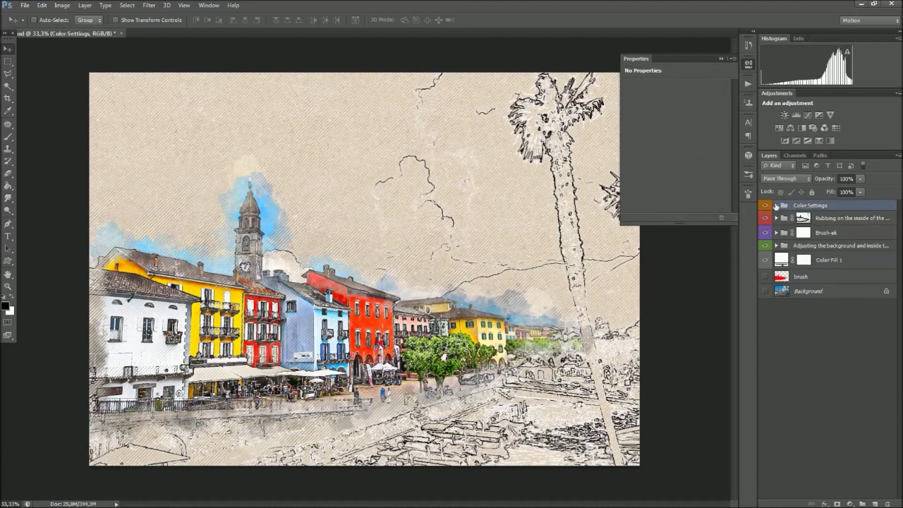
{"action": "left_click", "coordinate": [814, 220]}
{"action": "left_click", "coordinate": [776, 218]}
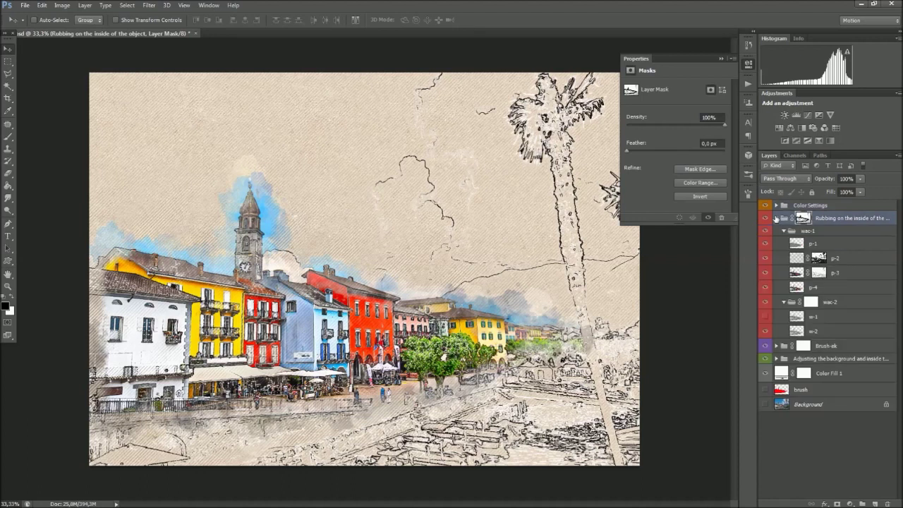
{"action": "left_click", "coordinate": [814, 244]}
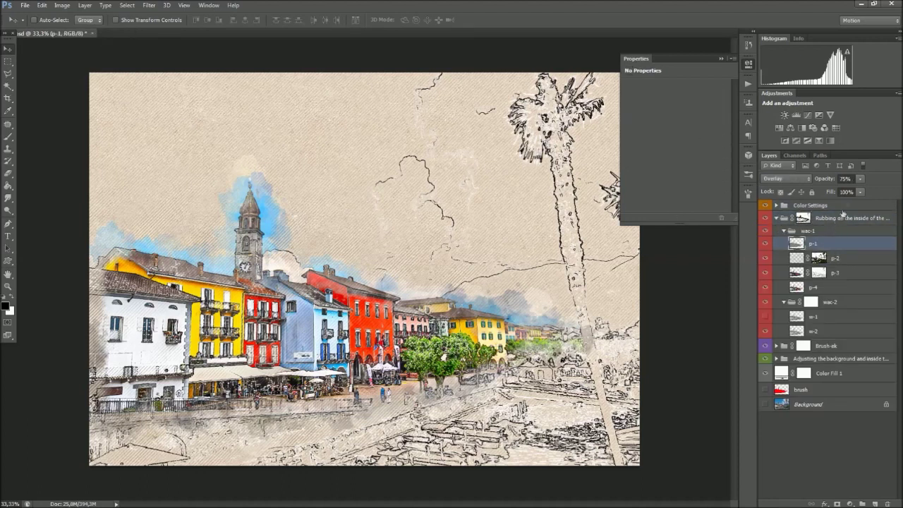
{"action": "left_click_drag", "start_coordinate": [859, 180], "coordinate": [810, 194]}
Lower p-2 to 66% and p-3 to about 32% opacity, then select the group's mask.
{"action": "left_click", "coordinate": [796, 258]}
{"action": "left_click", "coordinate": [765, 258]}
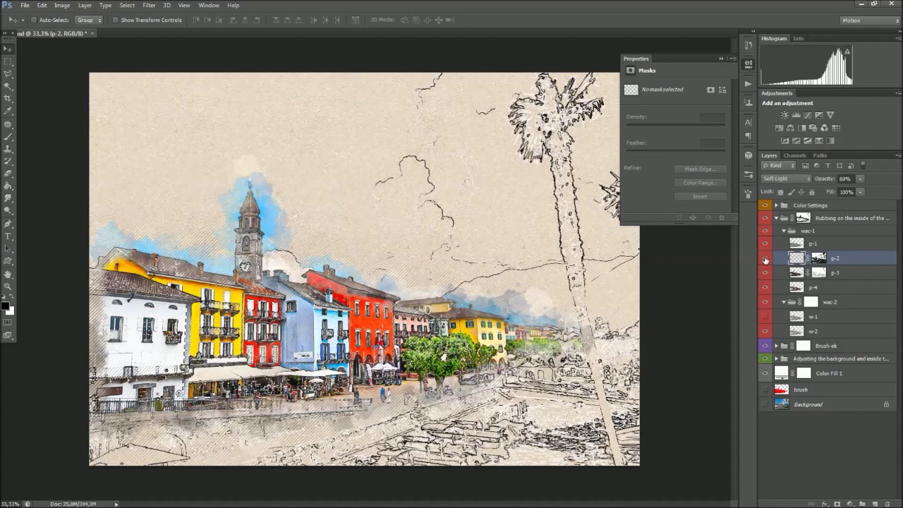
{"action": "left_click", "coordinate": [860, 180]}
{"action": "left_click_drag", "start_coordinate": [880, 193], "coordinate": [832, 193]}
{"action": "left_click", "coordinate": [795, 275]}
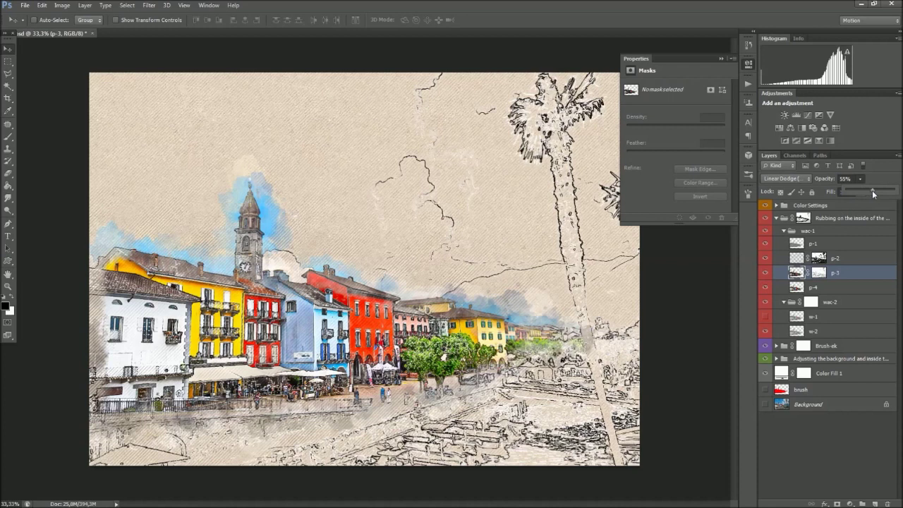
{"action": "left_click_drag", "start_coordinate": [872, 190], "coordinate": [861, 194]}
{"action": "left_click", "coordinate": [794, 231]}
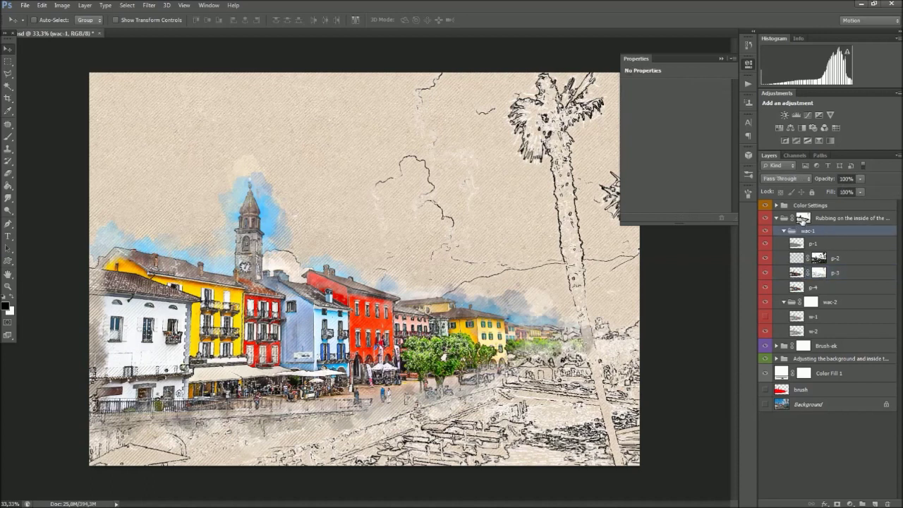
{"action": "left_click", "coordinate": [802, 218]}
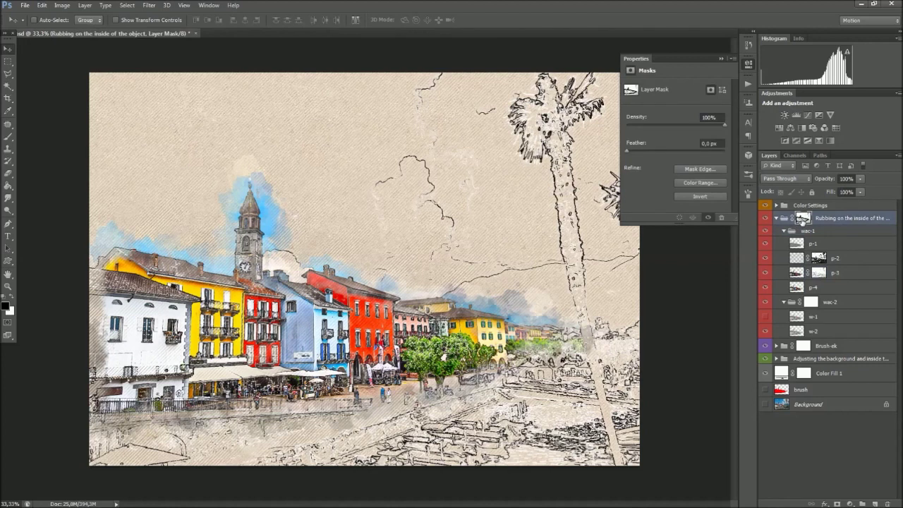
On the mask, paint white over the left building and black over its edge and the trees.
{"action": "left_click", "coordinate": [7, 137]}
{"action": "left_click", "coordinate": [13, 300]}
{"action": "mouse_move", "coordinate": [106, 310]}
{"action": "left_mouse_down"}
{"action": "mouse_move", "coordinate": [98, 388]}
{"action": "mouse_move", "coordinate": [110, 309]}
{"action": "mouse_move", "coordinate": [102, 275]}
{"action": "mouse_move", "coordinate": [102, 337]}
{"action": "mouse_move", "coordinate": [215, 370]}
{"action": "left_mouse_up"}
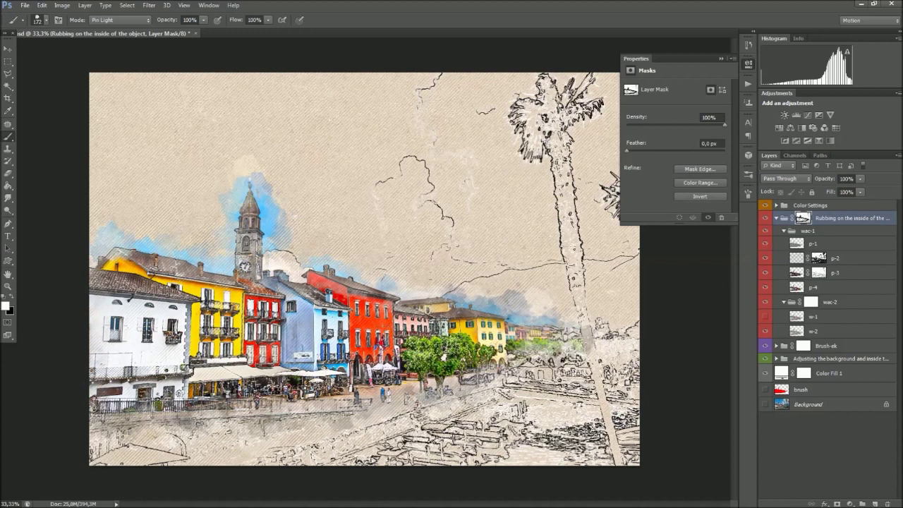
{"action": "left_click", "coordinate": [12, 303]}
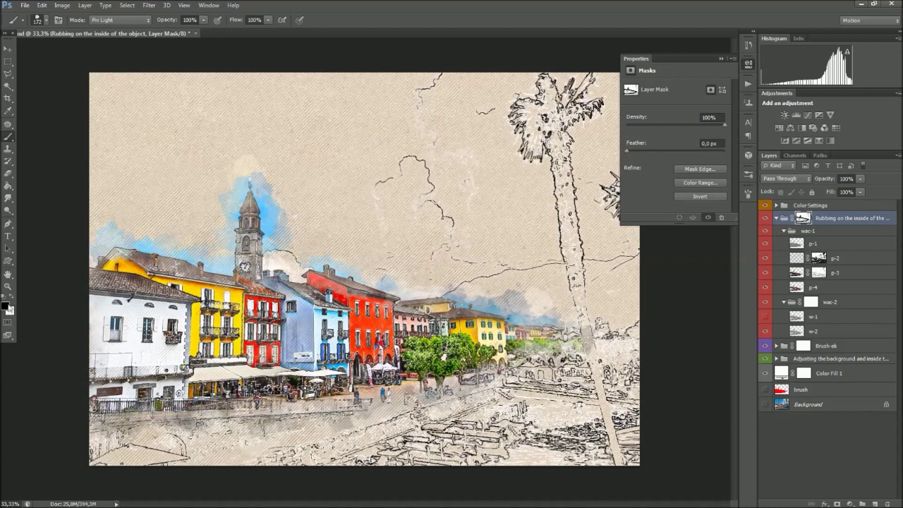
{"action": "mouse_move", "coordinate": [133, 313]}
{"action": "left_mouse_down"}
{"action": "mouse_move", "coordinate": [103, 282]}
{"action": "mouse_move", "coordinate": [109, 260]}
{"action": "left_mouse_up"}
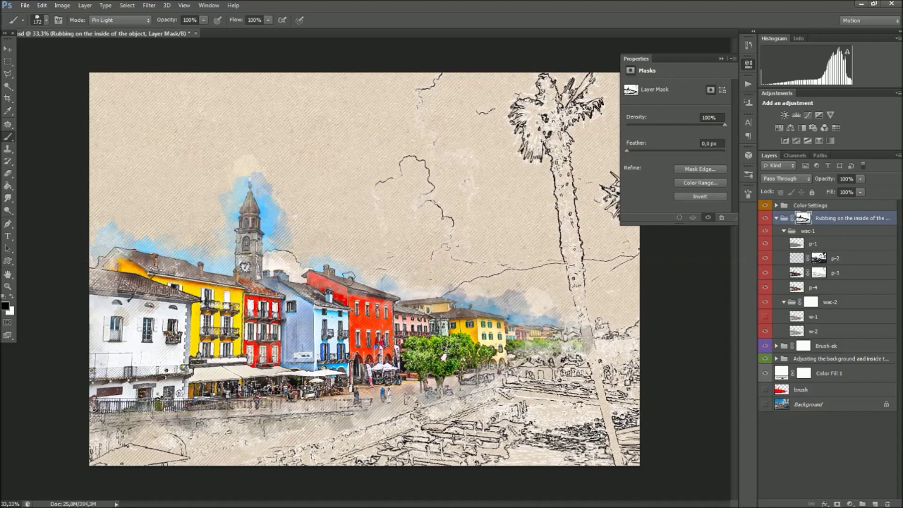
{"action": "mouse_move", "coordinate": [490, 342]}
{"action": "left_mouse_down"}
{"action": "mouse_move", "coordinate": [296, 380]}
{"action": "mouse_move", "coordinate": [105, 392]}
{"action": "mouse_move", "coordinate": [349, 392]}
{"action": "left_mouse_up"}
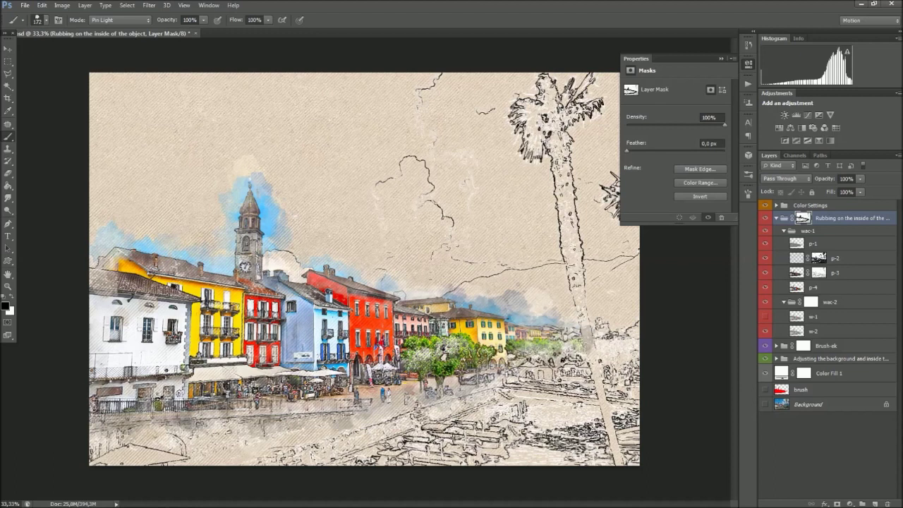
{"action": "left_click", "coordinate": [13, 300]}
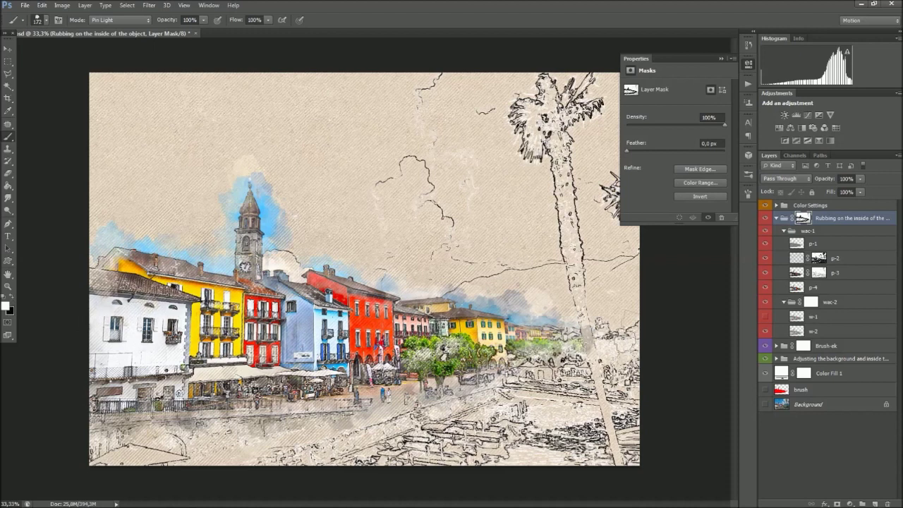
Collapse wac-1 and compare the w-1 and w-2 watercolour layers by toggling visibility.
{"action": "left_click", "coordinate": [792, 230]}
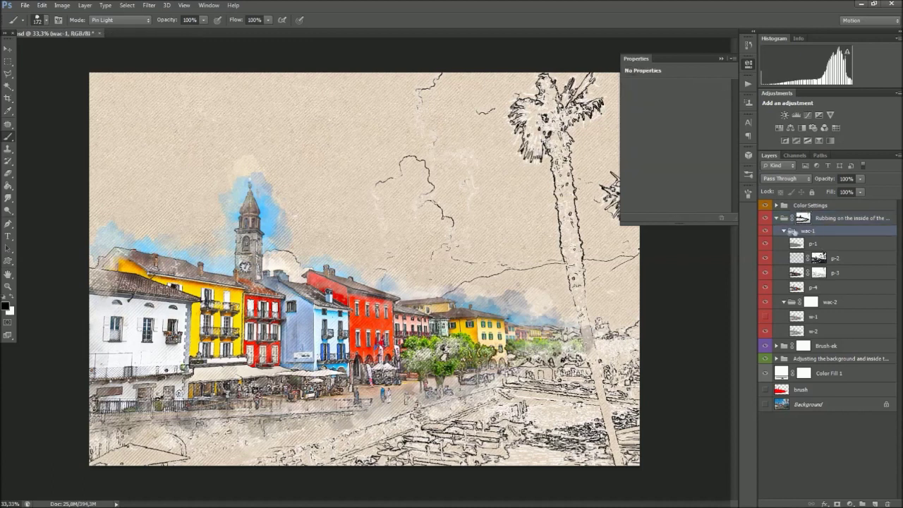
{"action": "left_click", "coordinate": [784, 231]}
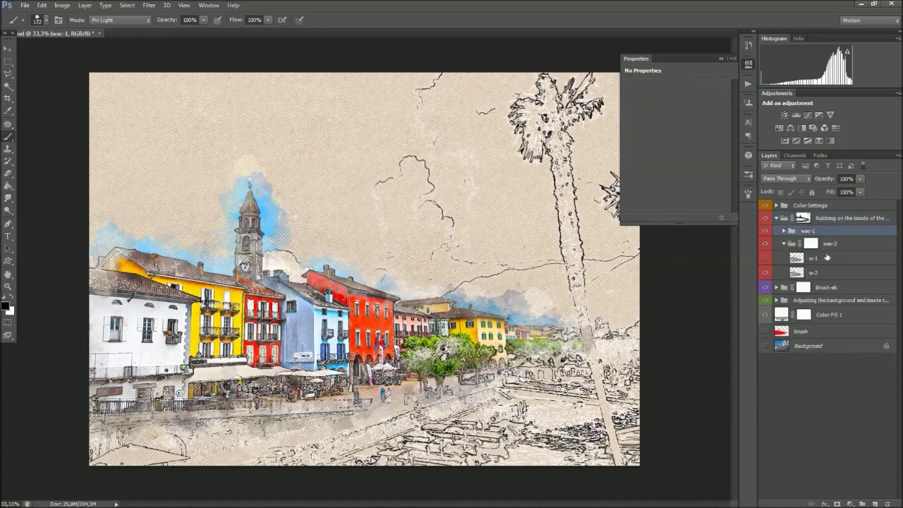
{"action": "left_click", "coordinate": [818, 259]}
{"action": "left_click", "coordinate": [765, 259]}
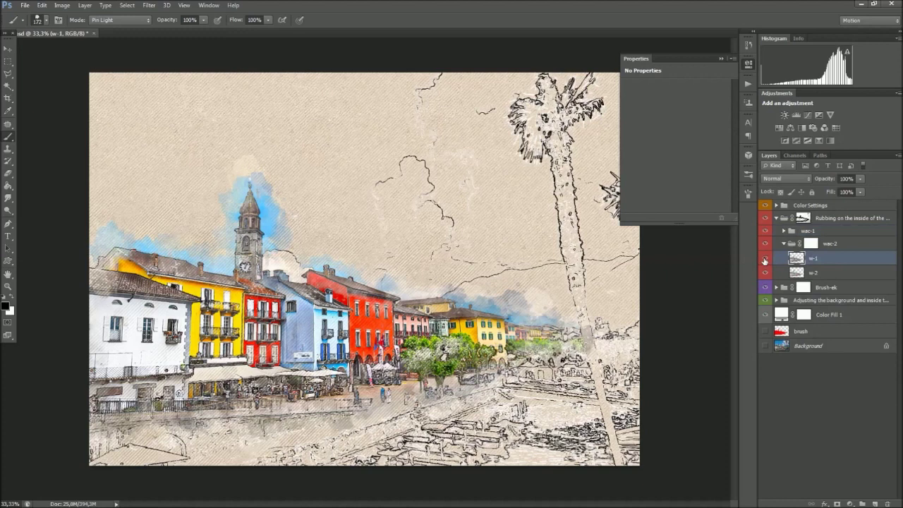
{"action": "left_click", "coordinate": [765, 259]}
{"action": "left_click", "coordinate": [764, 260]}
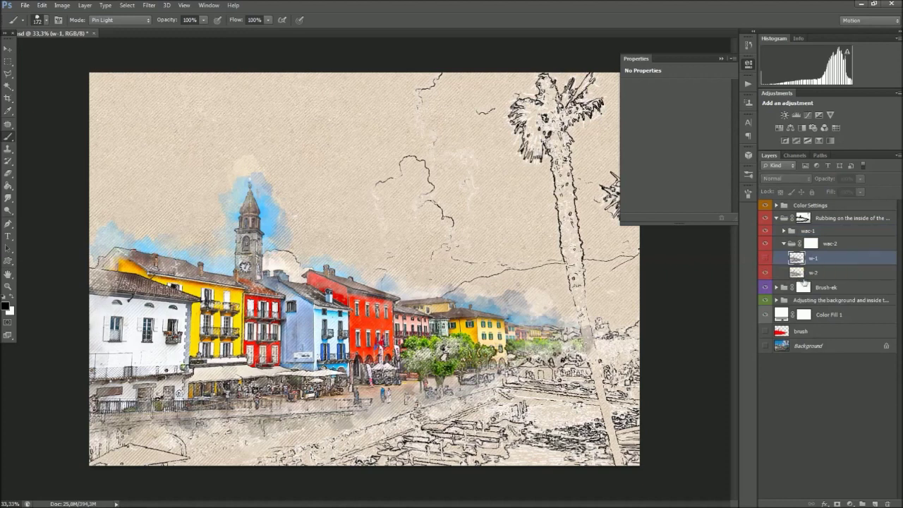
{"action": "left_click", "coordinate": [810, 272]}
{"action": "left_click", "coordinate": [765, 272]}
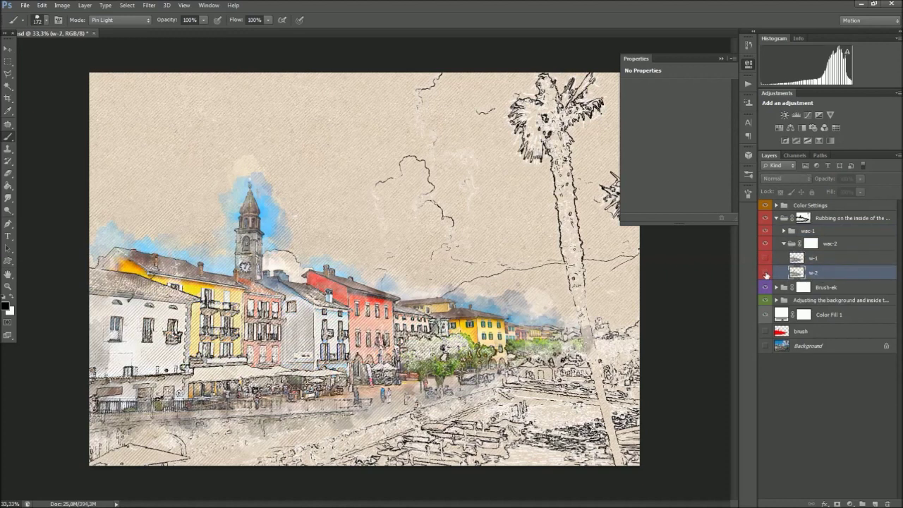
Raise w-2 to 100% opacity and collapse the wac-2 and Rubbing groups.
{"action": "left_click", "coordinate": [860, 179]}
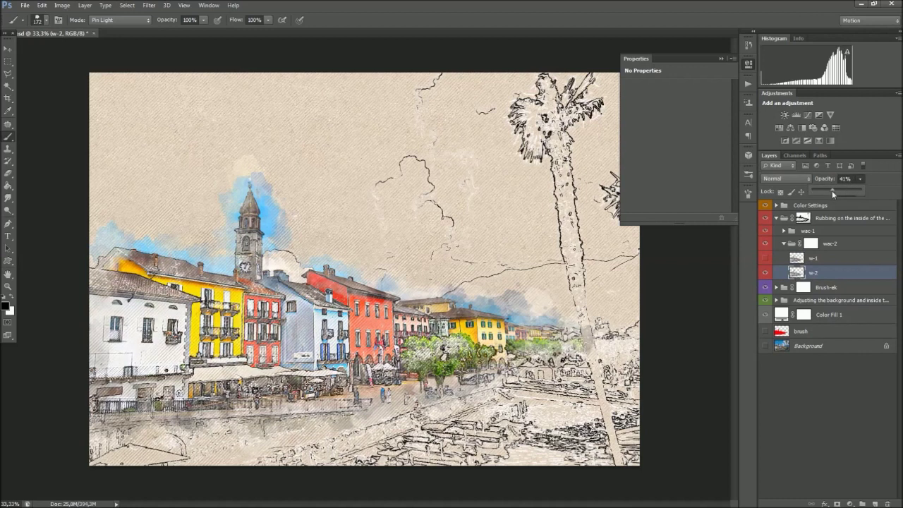
{"action": "left_click_drag", "start_coordinate": [846, 197], "coordinate": [866, 195]}
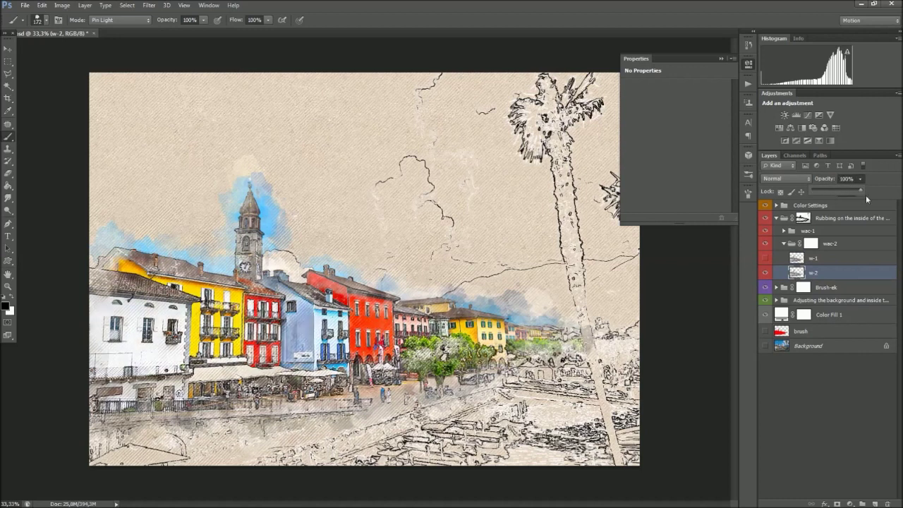
{"action": "left_click", "coordinate": [831, 244]}
{"action": "left_click", "coordinate": [783, 243]}
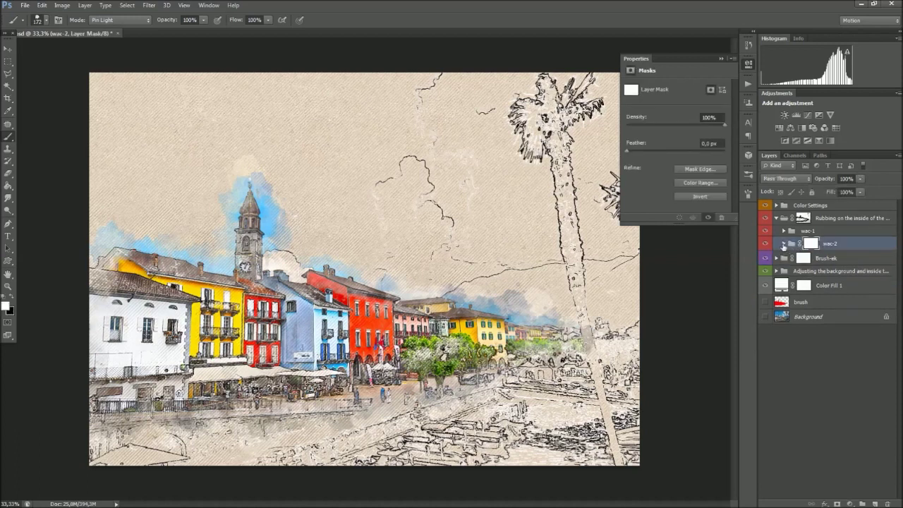
{"action": "left_click", "coordinate": [825, 218]}
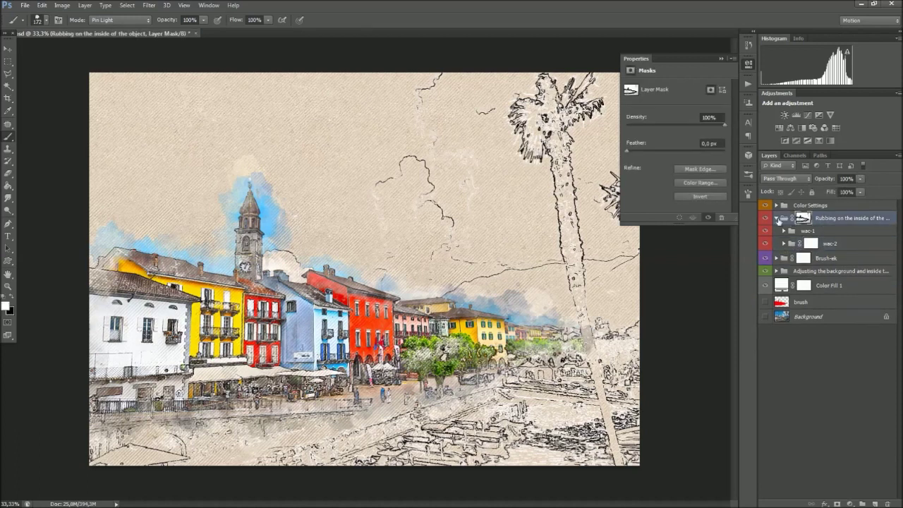
{"action": "left_click", "coordinate": [776, 218]}
{"action": "left_click", "coordinate": [788, 236]}
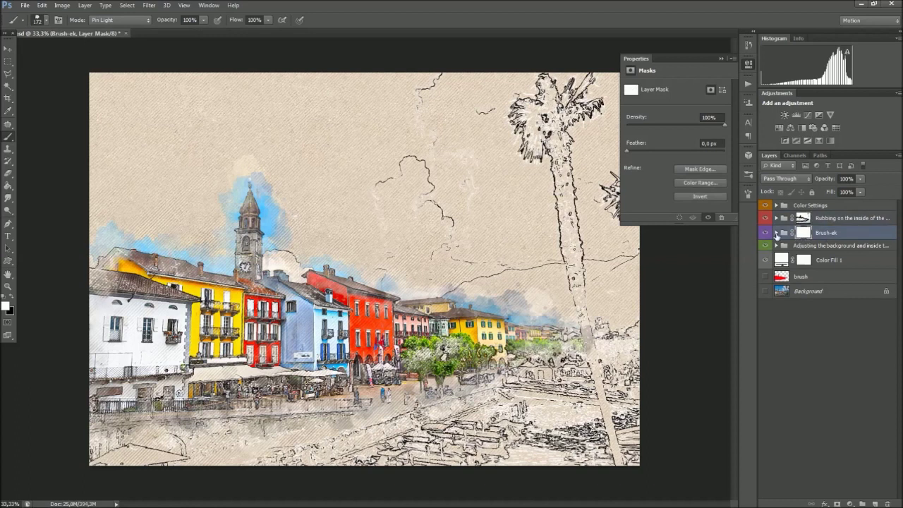
Expand Brush-ek and adjust the opacities of the k-1, k-2 and k-3 stroke layers.
{"action": "left_click", "coordinate": [775, 232]}
{"action": "left_click", "coordinate": [815, 250]}
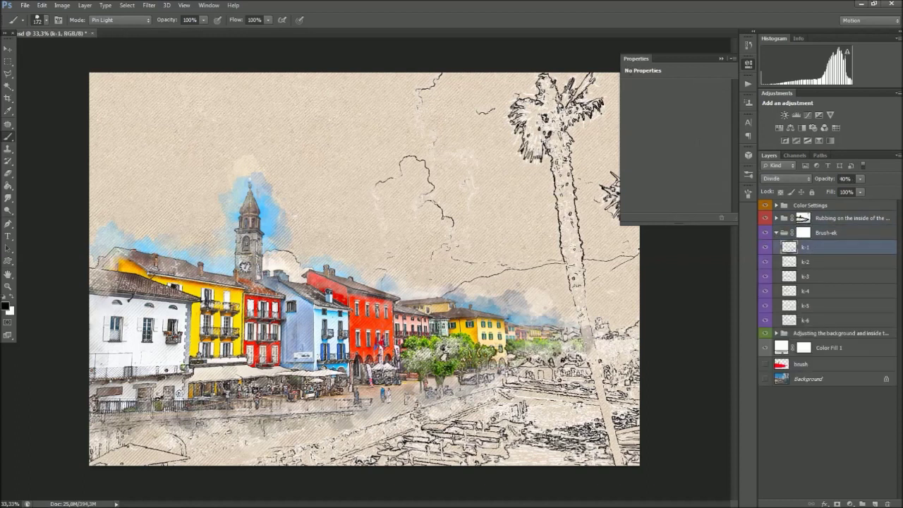
{"action": "left_click", "coordinate": [8, 47]}
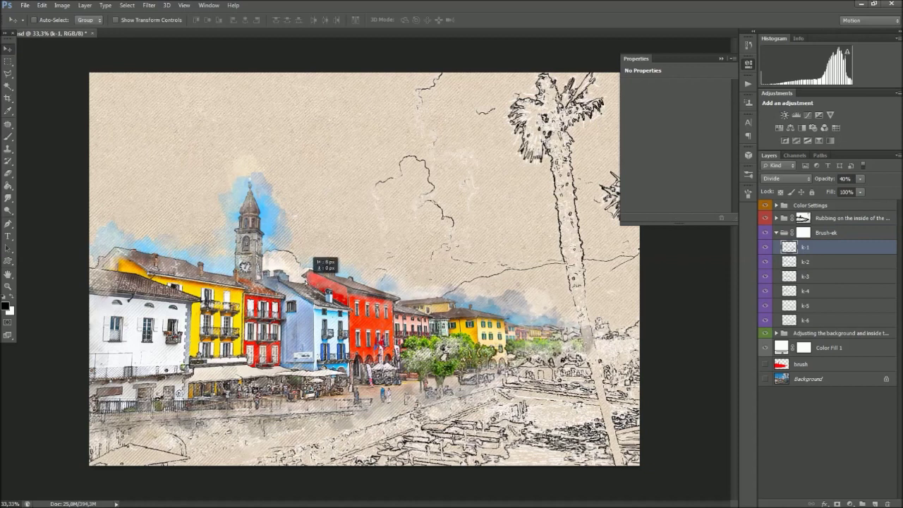
{"action": "left_click", "coordinate": [860, 178]}
{"action": "left_click_drag", "start_coordinate": [859, 191], "coordinate": [866, 192]}
{"action": "left_click", "coordinate": [809, 262]}
{"action": "left_click", "coordinate": [860, 178]}
{"action": "left_click_drag", "start_coordinate": [868, 188], "coordinate": [854, 191]}
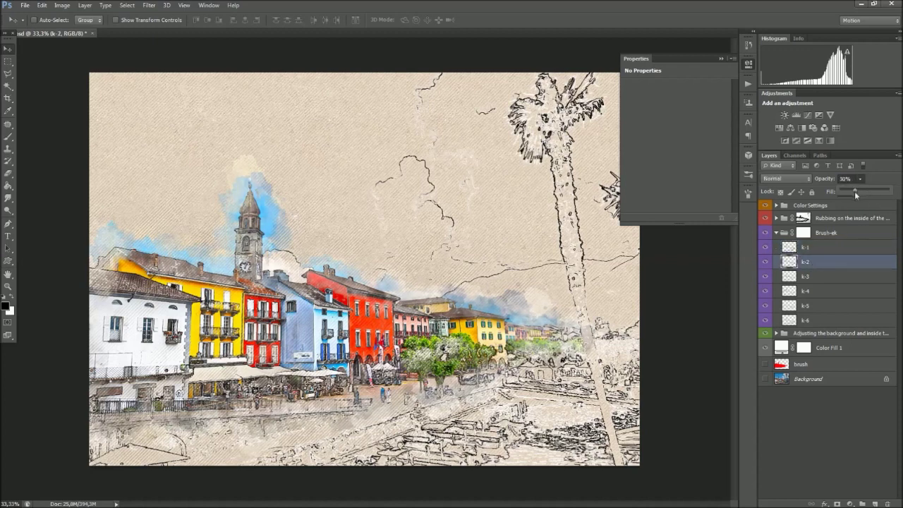
{"action": "left_click", "coordinate": [806, 275]}
{"action": "mouse_move", "coordinate": [859, 192]}
{"action": "left_mouse_down"}
{"action": "mouse_move", "coordinate": [869, 193]}
{"action": "mouse_move", "coordinate": [860, 194]}
{"action": "left_mouse_up"}
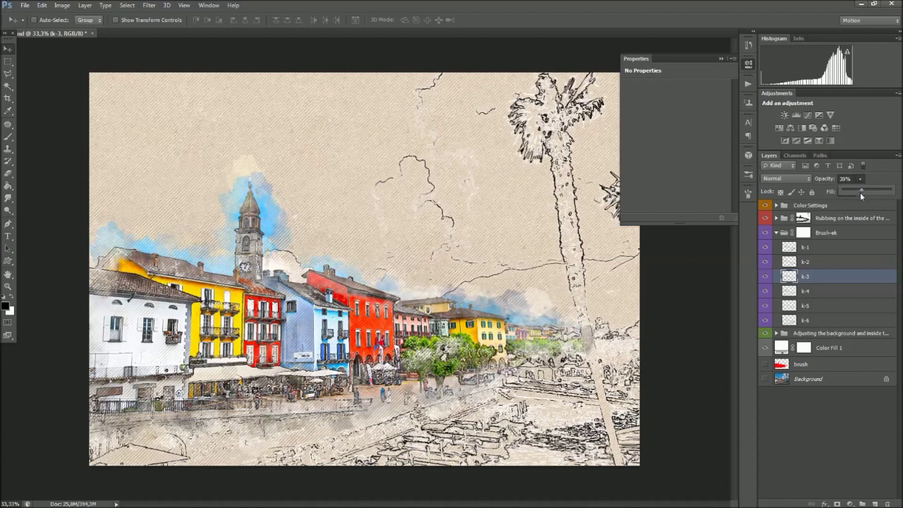
Lower k-4's opacity, set k-5 to 62% and k-6 to 55%, then reselect Brush-ek.
{"action": "left_click", "coordinate": [822, 292]}
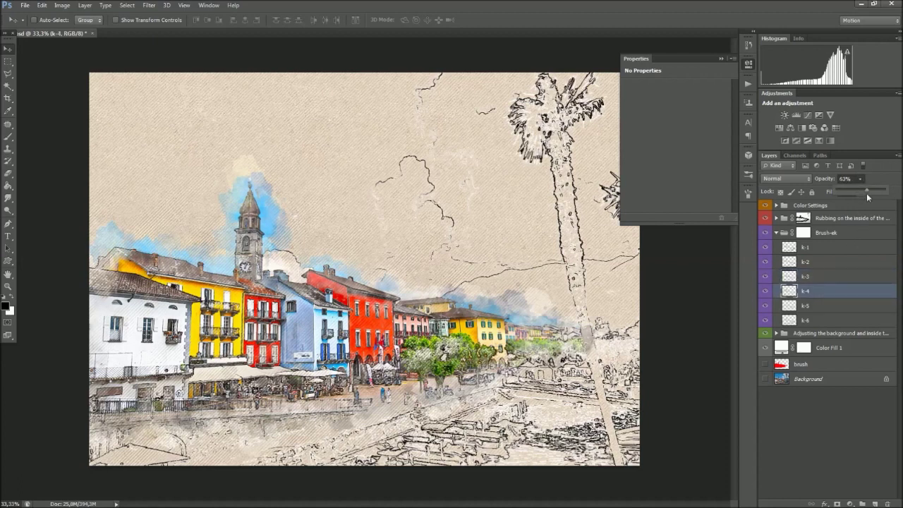
{"action": "left_click_drag", "start_coordinate": [867, 195], "coordinate": [861, 196]}
{"action": "left_click", "coordinate": [816, 307]}
{"action": "left_click", "coordinate": [859, 178]}
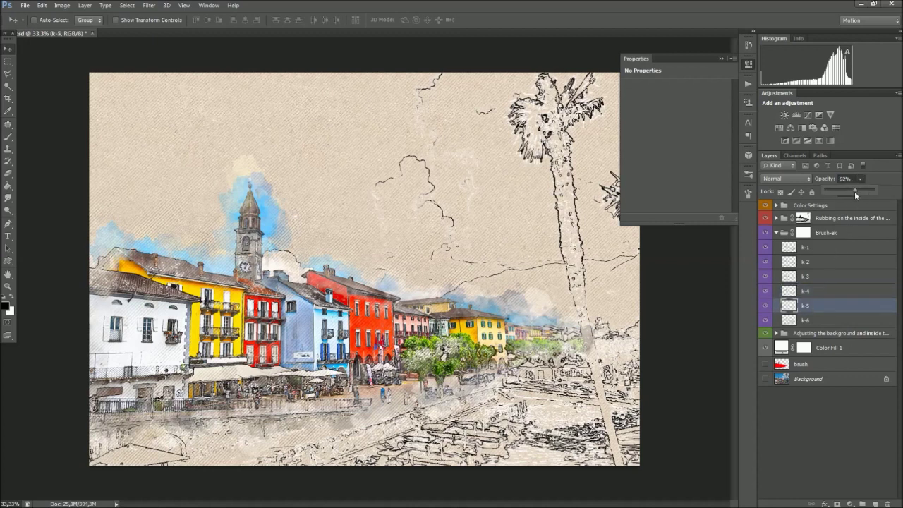
{"action": "left_click_drag", "start_coordinate": [529, 336], "coordinate": [535, 330]}
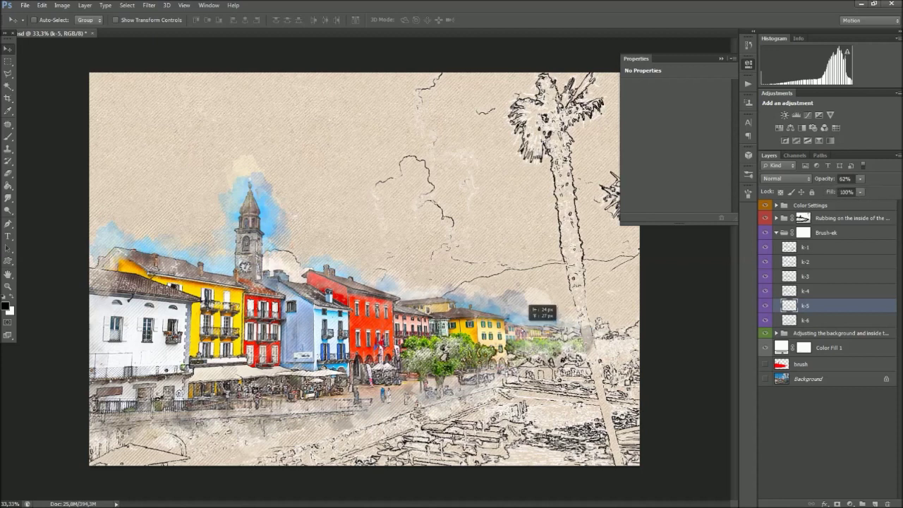
{"action": "left_click", "coordinate": [809, 320]}
{"action": "left_click", "coordinate": [860, 178]}
{"action": "left_click_drag", "start_coordinate": [859, 191], "coordinate": [875, 197]}
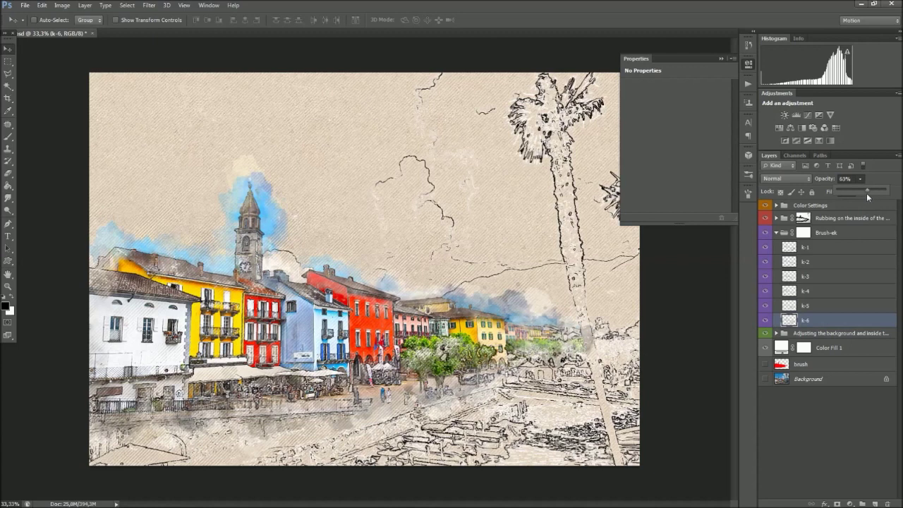
{"action": "left_click", "coordinate": [826, 234]}
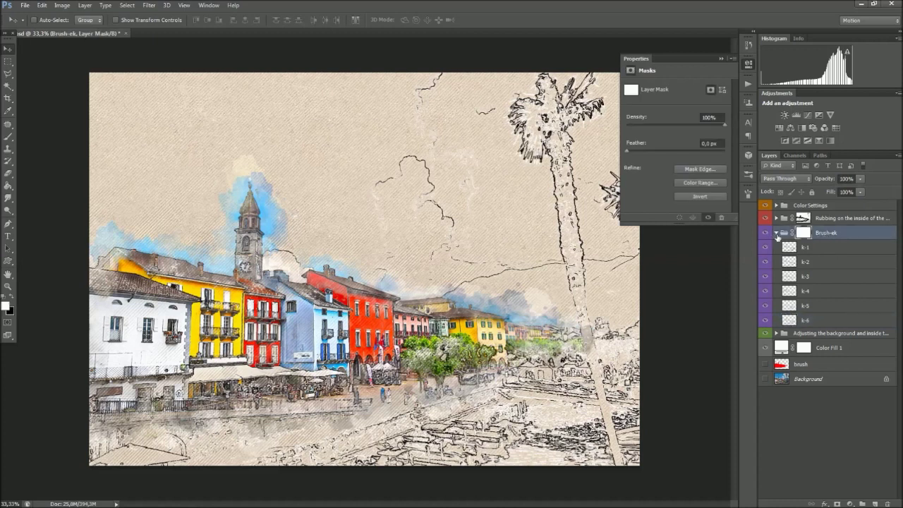
Raise and fine-tune the z-1 layer's opacity inside the Adjusting the background group.
{"action": "left_click", "coordinate": [775, 232]}
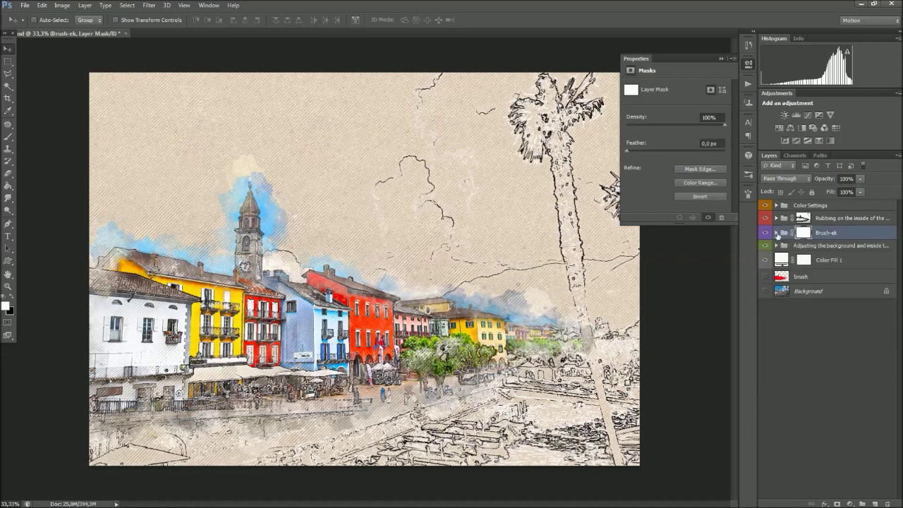
{"action": "left_click", "coordinate": [806, 246]}
{"action": "left_click", "coordinate": [776, 245]}
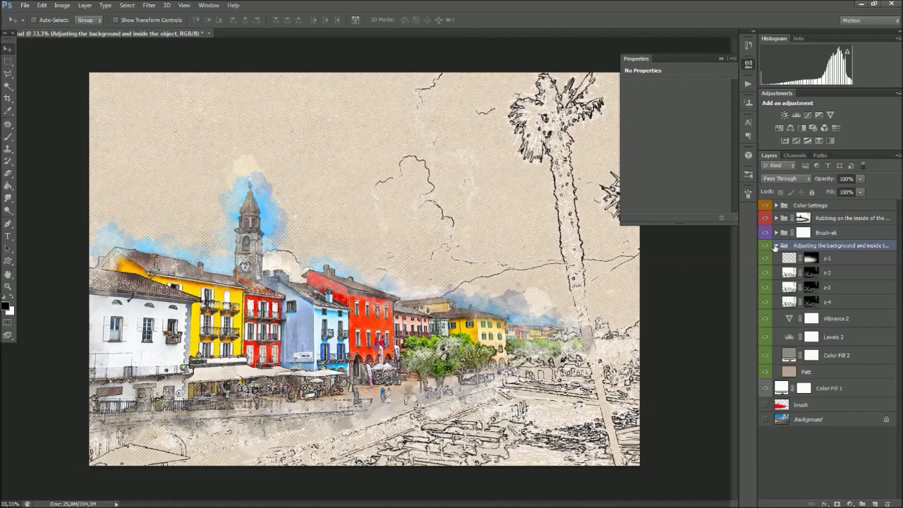
{"action": "left_click", "coordinate": [792, 259]}
{"action": "left_click", "coordinate": [861, 181]}
{"action": "left_click_drag", "start_coordinate": [859, 189], "coordinate": [876, 199]}
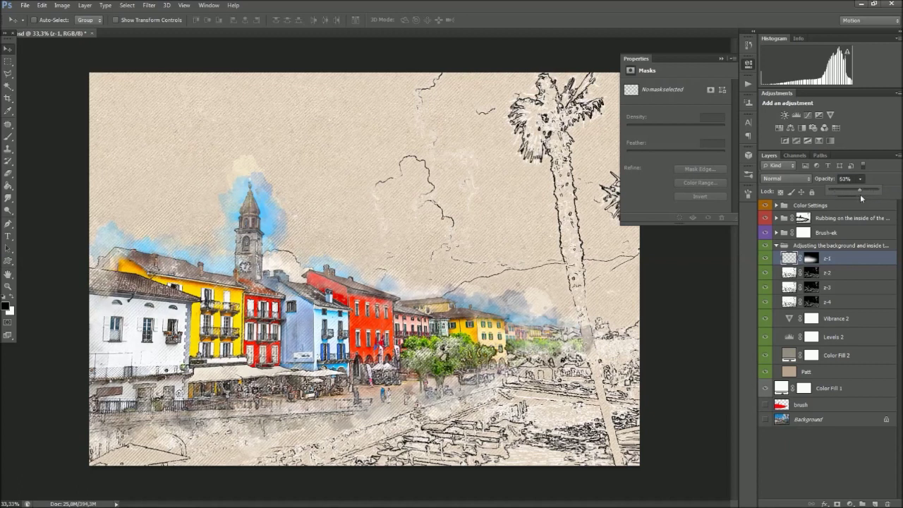
{"action": "left_click_drag", "start_coordinate": [860, 194], "coordinate": [863, 195]}
Hide and re-show the z-2 and z-3 sketch-line layers to compare the result.
{"action": "left_click", "coordinate": [795, 271]}
{"action": "left_click", "coordinate": [764, 274]}
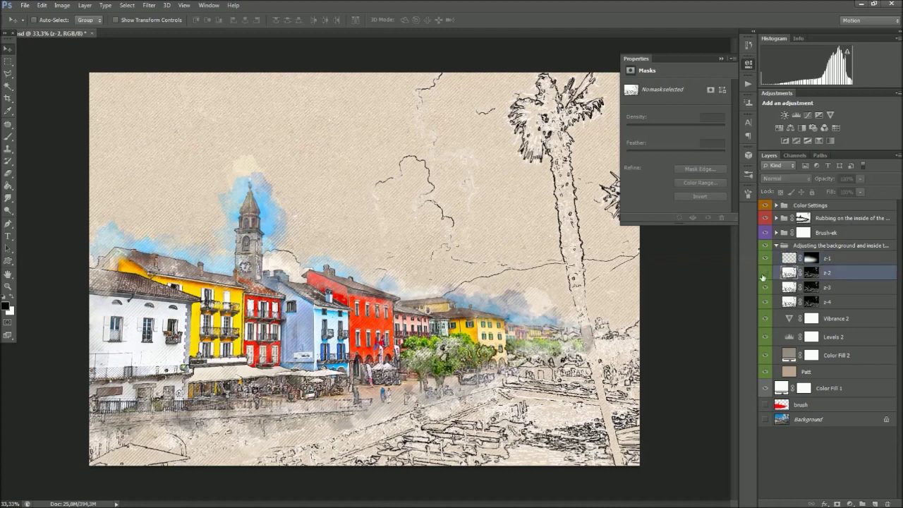
{"action": "left_click", "coordinate": [764, 273]}
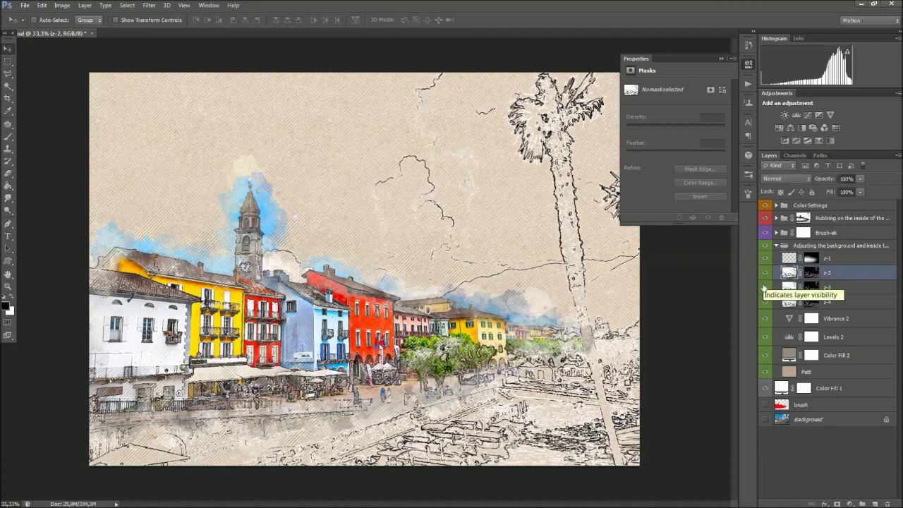
{"action": "left_click", "coordinate": [764, 289]}
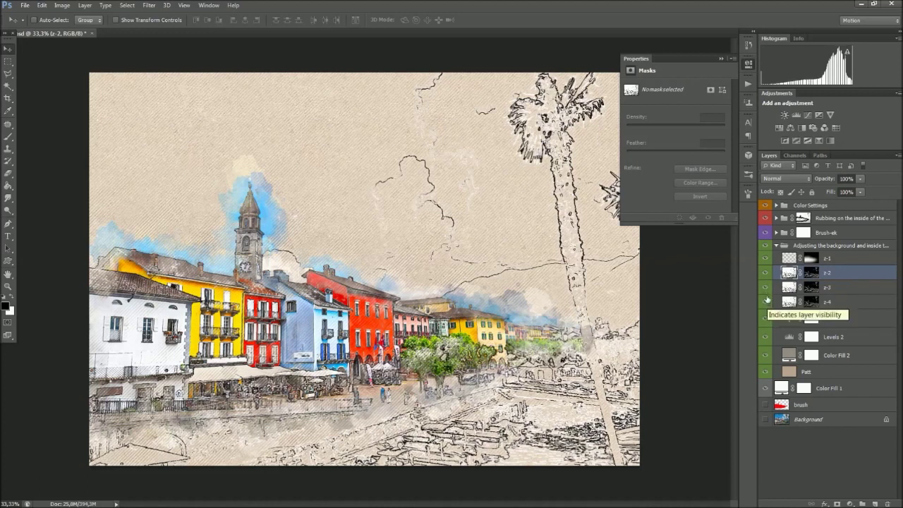
{"action": "left_click", "coordinate": [764, 274]}
{"action": "left_click", "coordinate": [765, 287]}
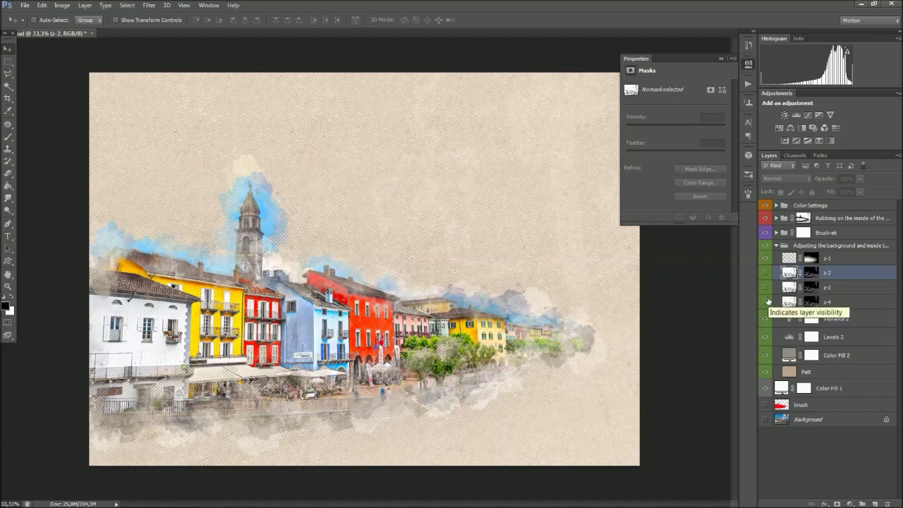
{"action": "left_click", "coordinate": [767, 289]}
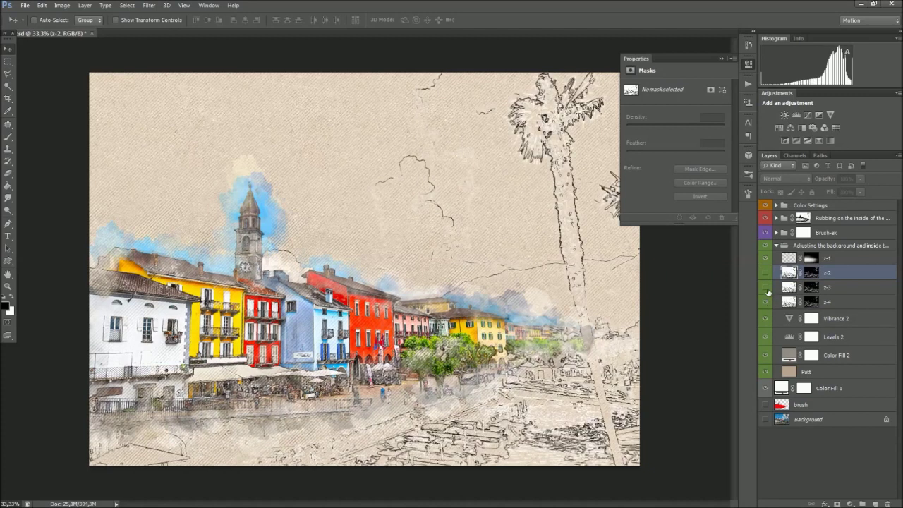
{"action": "left_click", "coordinate": [765, 273]}
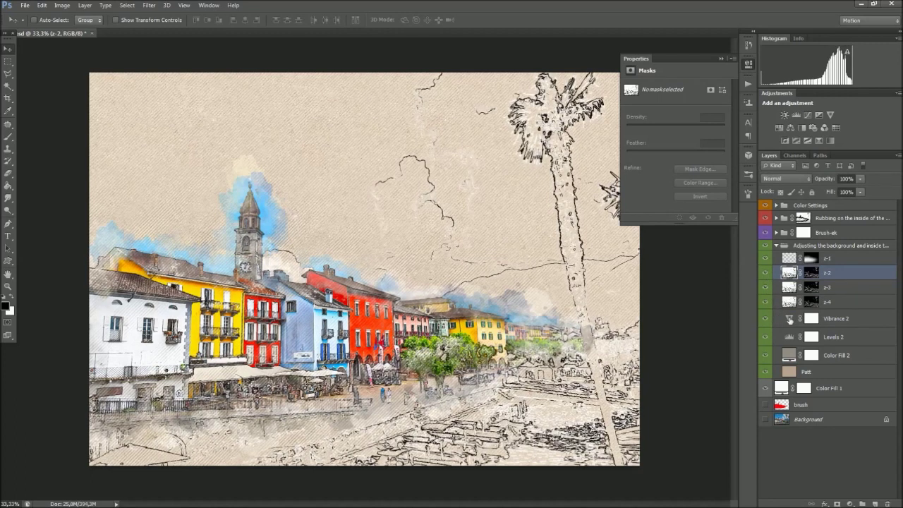
Lower Vibrance 2 to -42 and set the Levels 2 white input to 240.
{"action": "left_click", "coordinate": [789, 319]}
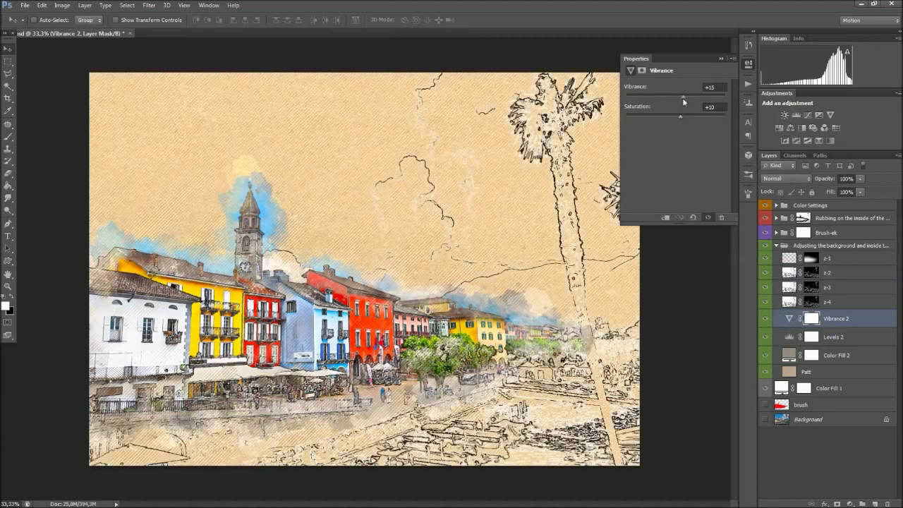
{"action": "mouse_move", "coordinate": [669, 97]}
{"action": "left_mouse_down"}
{"action": "mouse_move", "coordinate": [642, 98]}
{"action": "mouse_move", "coordinate": [654, 99]}
{"action": "left_mouse_up"}
{"action": "left_click", "coordinate": [783, 338]}
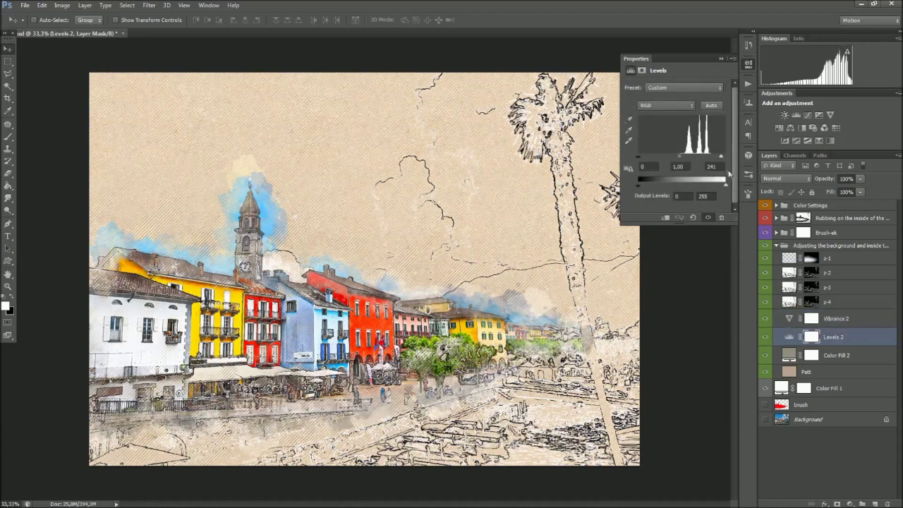
{"action": "left_click_drag", "start_coordinate": [720, 158], "coordinate": [723, 161]}
{"action": "double_click", "coordinate": [789, 355]}
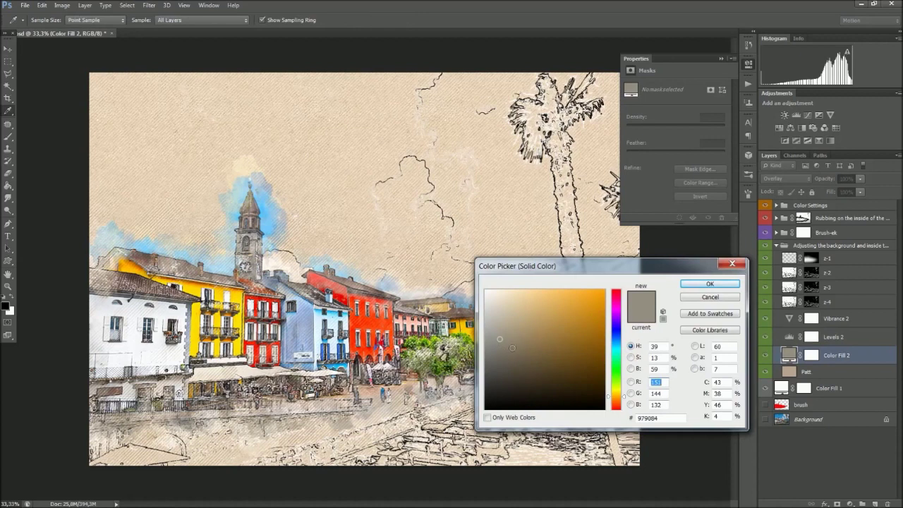
{"action": "left_click_drag", "start_coordinate": [615, 348], "coordinate": [619, 387]}
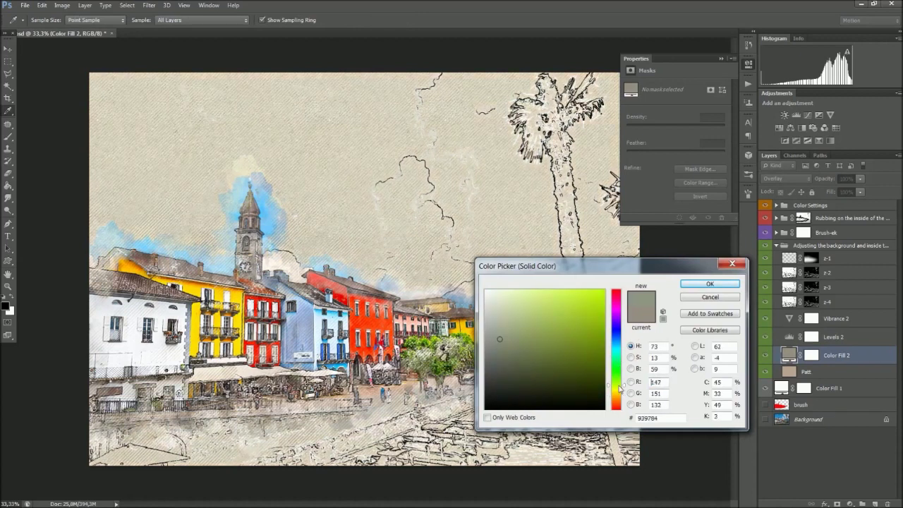
{"action": "left_click_drag", "start_coordinate": [600, 274], "coordinate": [679, 278]}
{"action": "mouse_move", "coordinate": [696, 337]}
{"action": "left_mouse_down"}
{"action": "mouse_move", "coordinate": [697, 298]}
{"action": "mouse_move", "coordinate": [695, 404]}
{"action": "left_mouse_up"}
{"action": "left_click", "coordinate": [809, 269]}
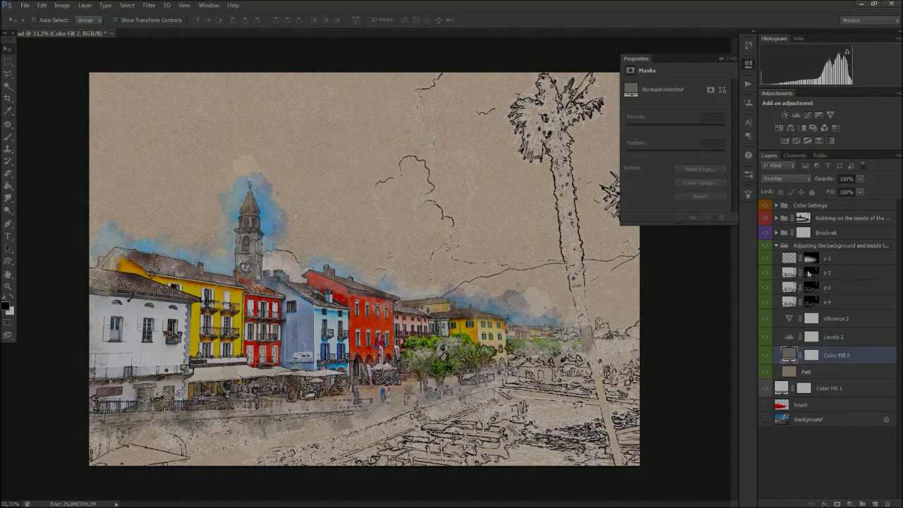